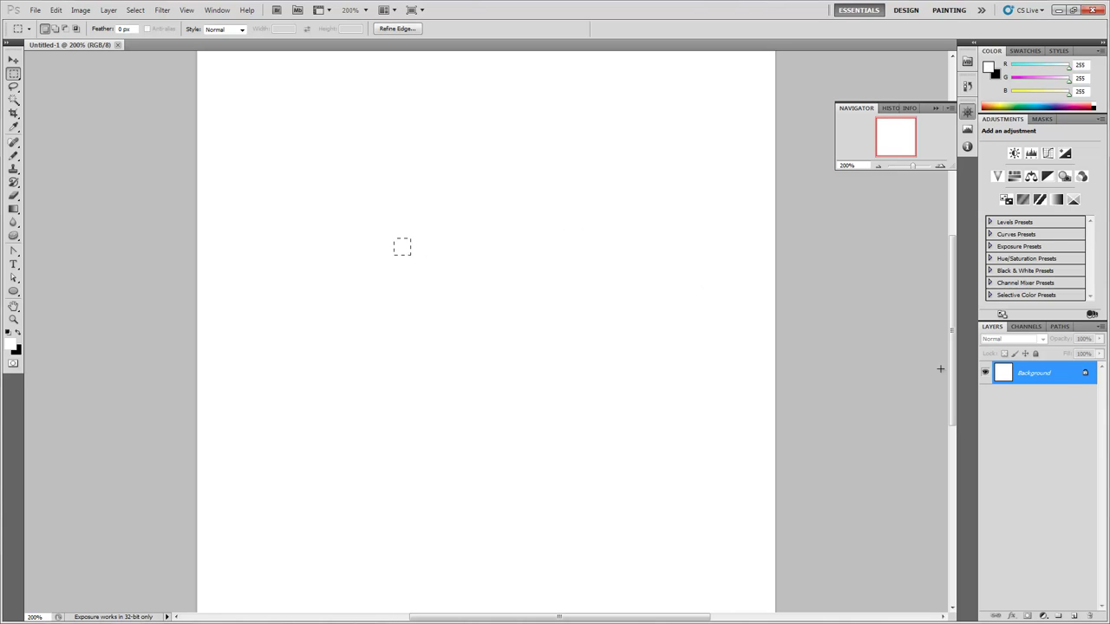
# - Fill the small square selection with black on a new layer and convert that layer to a smart object
pyautogui.click(1076, 617)
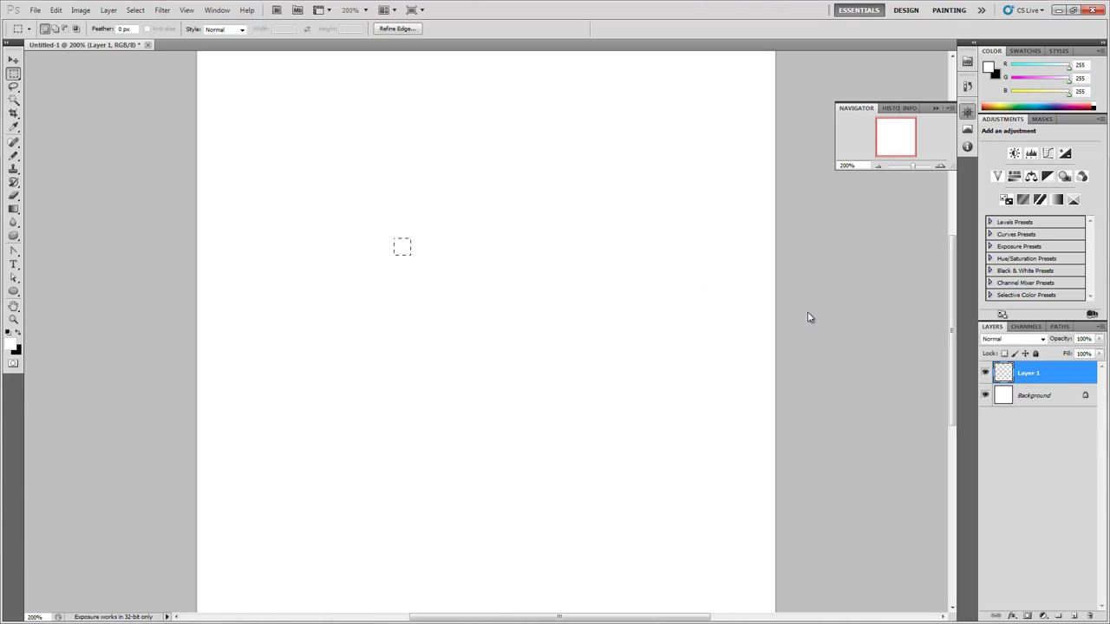
pyautogui.press('x')
pyautogui.hotkey('alt', 'BackSpace')
pyautogui.hotkey('ctrl', 'd')
pyautogui.rightClick(1029, 374)
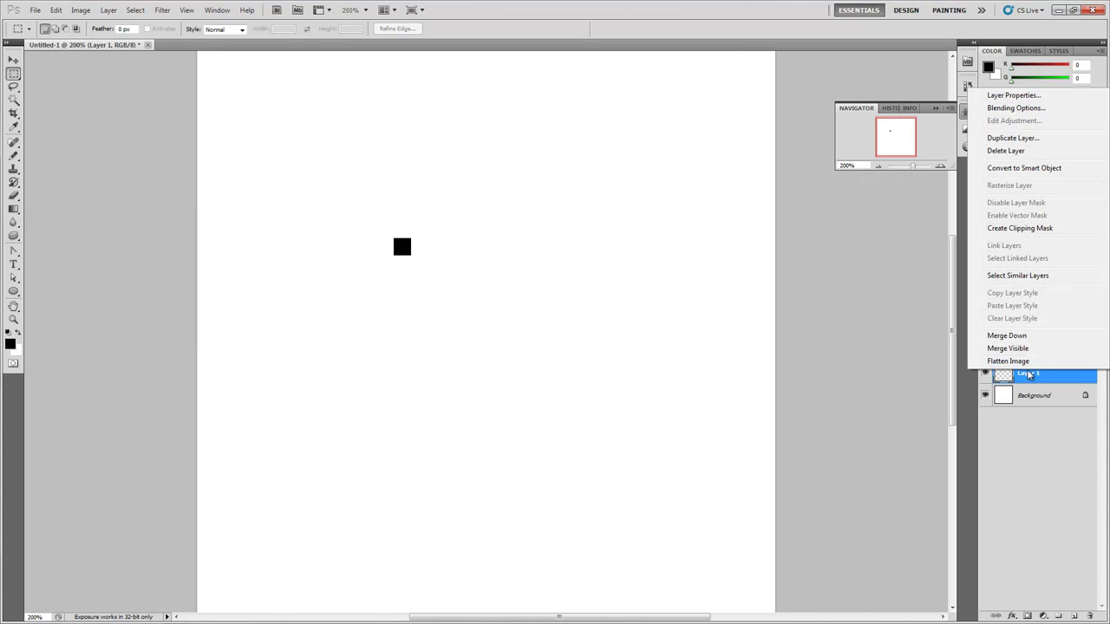
pyautogui.click(1030, 169)
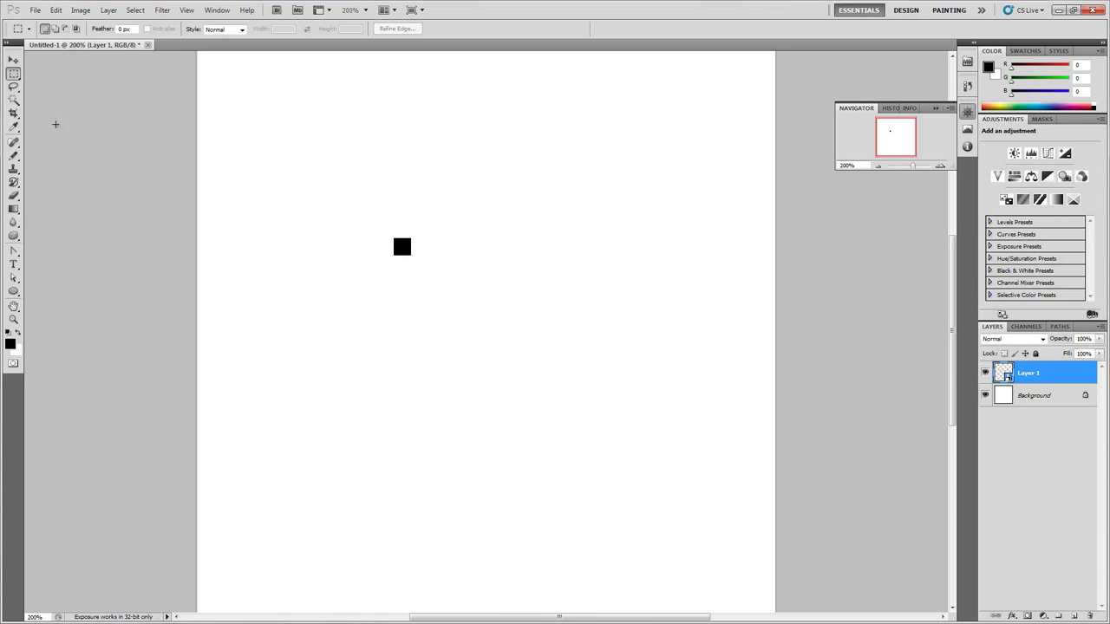
# - Open the smart object's contents, draw a white hook shape across the black tile with the Pencil tool, and save it
pyautogui.doubleClick(1004, 373)
pyautogui.press('z')
pyautogui.moveTo(483, 339); pyautogui.dragTo(482, 340)
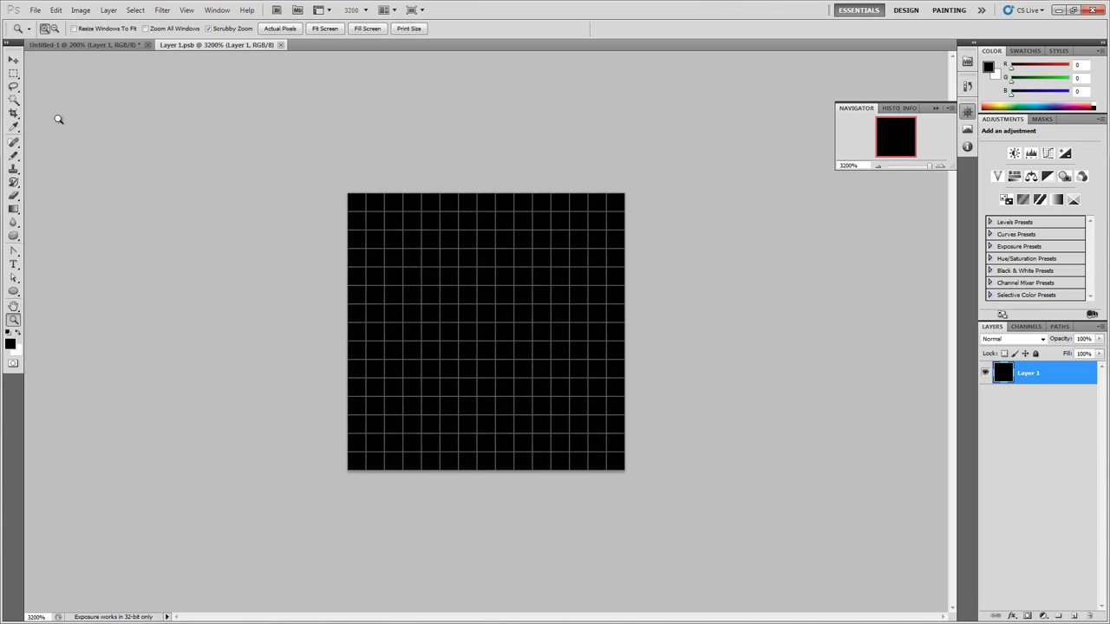
pyautogui.click(14, 155)
pyautogui.press('x')
pyautogui.moveTo(381, 293)
pyautogui.mouseDown()
pyautogui.moveTo(526, 303)
pyautogui.moveTo(508, 299)
pyautogui.moveTo(507, 374)
pyautogui.mouseUp()
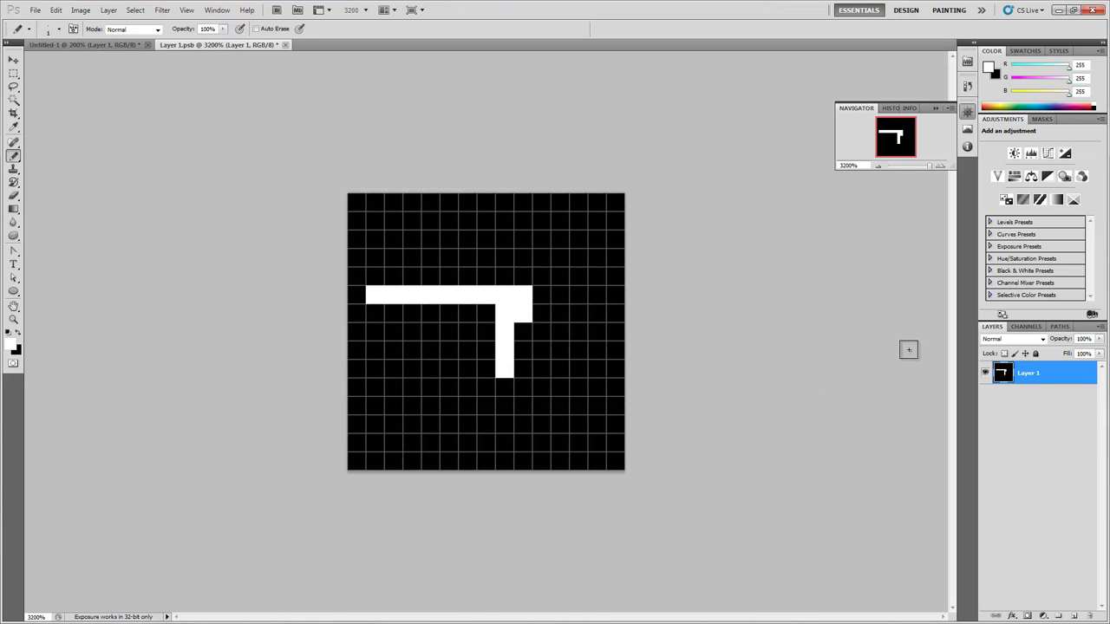
pyautogui.hotkey('ctrl', 's')
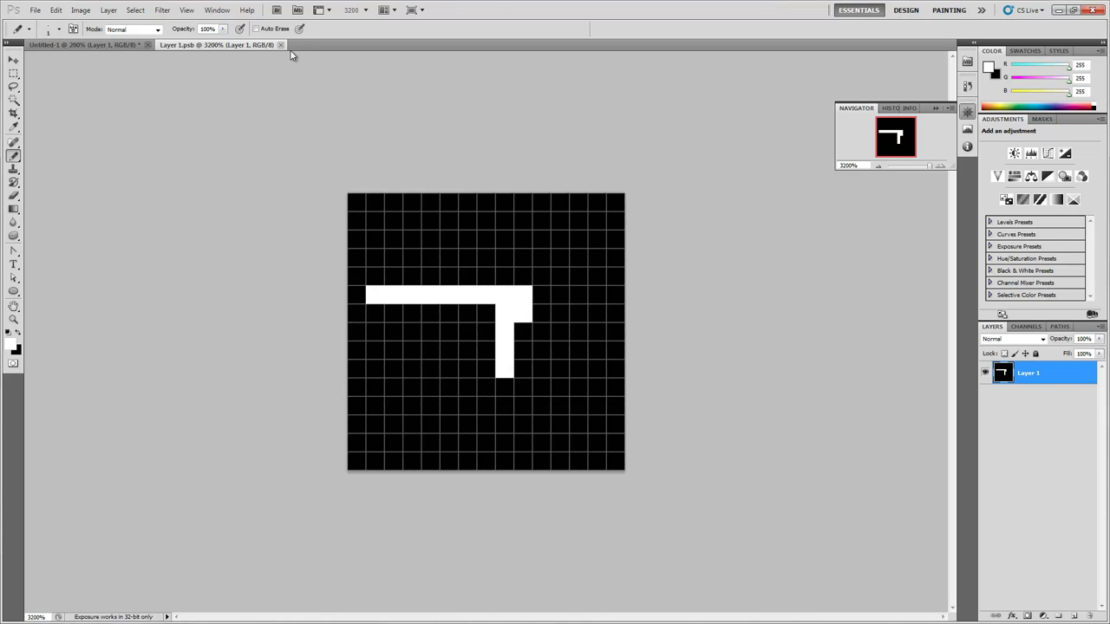
# - In the main document, duplicate the hook tile directly below the original and rotate the copy a quarter turn clockwise
pyautogui.click(123, 46)
pyautogui.press('z')
pyautogui.click(371, 251)
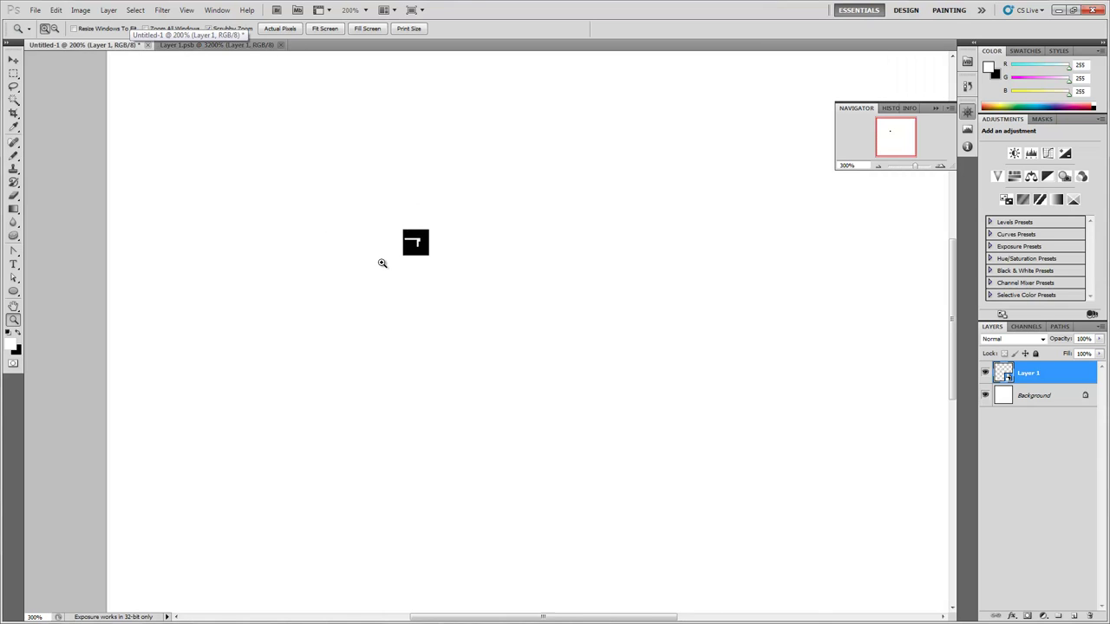
pyautogui.press('v')
pyautogui.moveTo(434, 237); pyautogui.dragTo(404, 310)
pyautogui.press('Down')
pyautogui.press('Up')
pyautogui.hotkey('ctrl', 't')
pyautogui.press('Return')
# - Complete a two-by-two block with further rotated tile copies placed edge to edge, turning the upper-left one to -90°
pyautogui.moveTo(451, 278); pyautogui.dragTo(394, 260)
pyautogui.press('Right')
pyautogui.hotkey('ctrl', 't')
pyautogui.press('Return')
pyautogui.hotkey('ctrl', 't')
pyautogui.moveTo(360, 208); pyautogui.dragTo(359, 300)
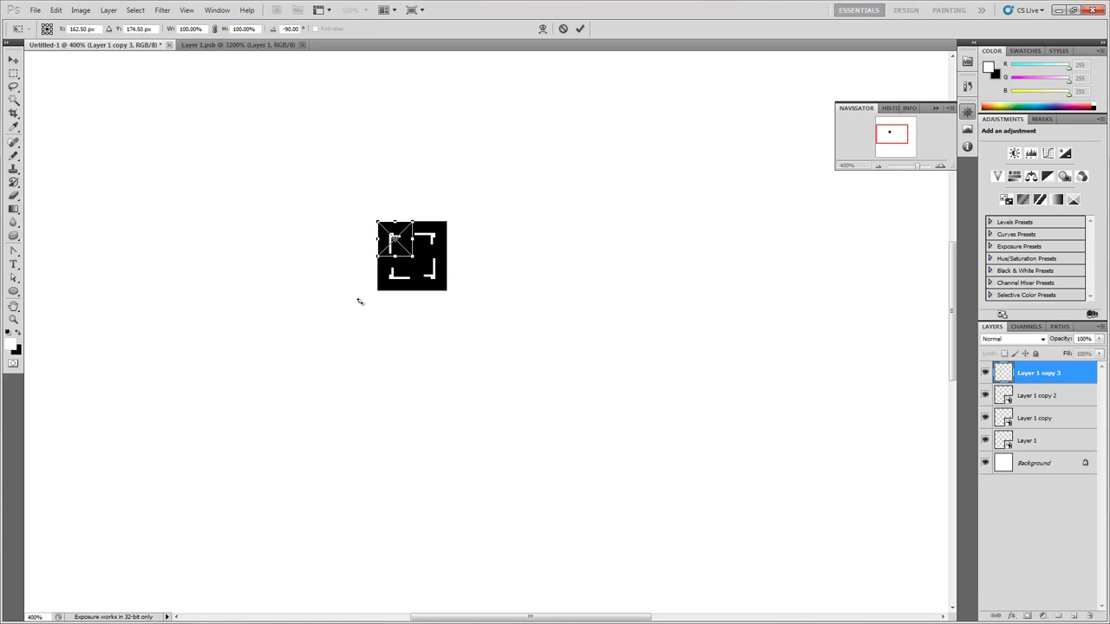
pyautogui.press('Return')
# - Set the four tile layers to 50% opacity and overlay a duplicate of the block rotated by 45°
pyautogui.keyDown('shift'); pyautogui.click(1044, 442); pyautogui.keyUp('shift')
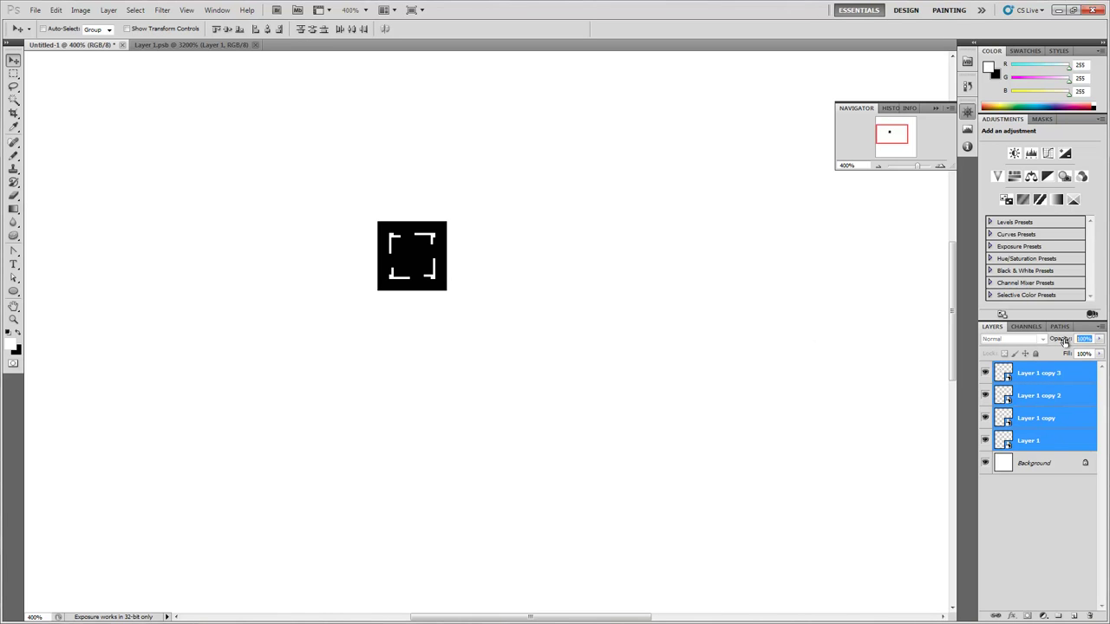
pyautogui.write('50')
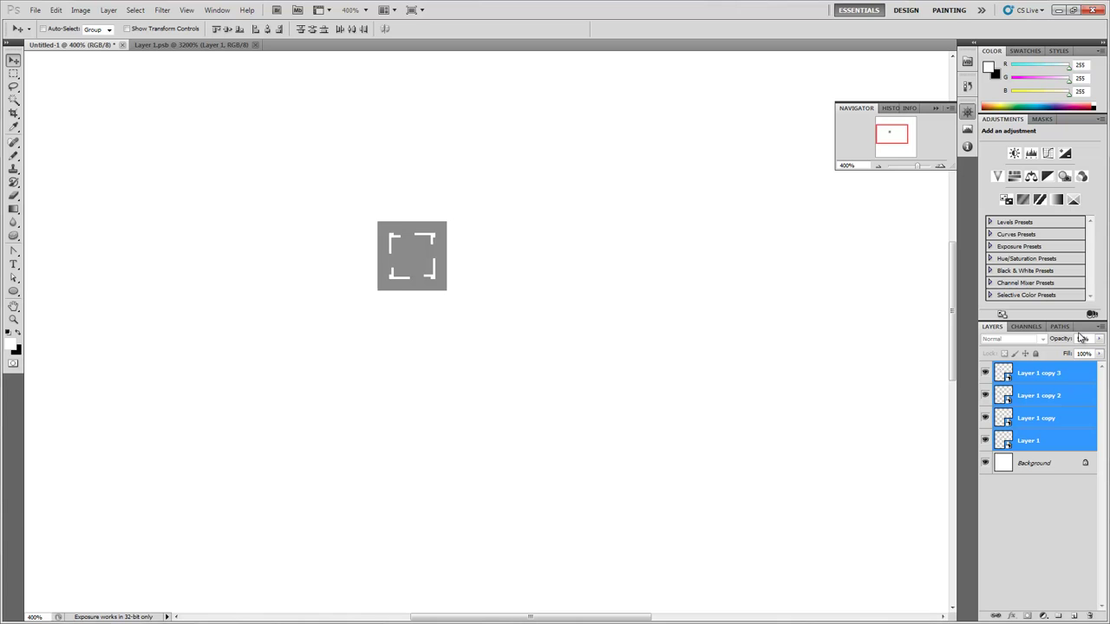
pyautogui.moveTo(439, 275); pyautogui.dragTo(425, 340)
pyautogui.hotkey('ctrl', 't')
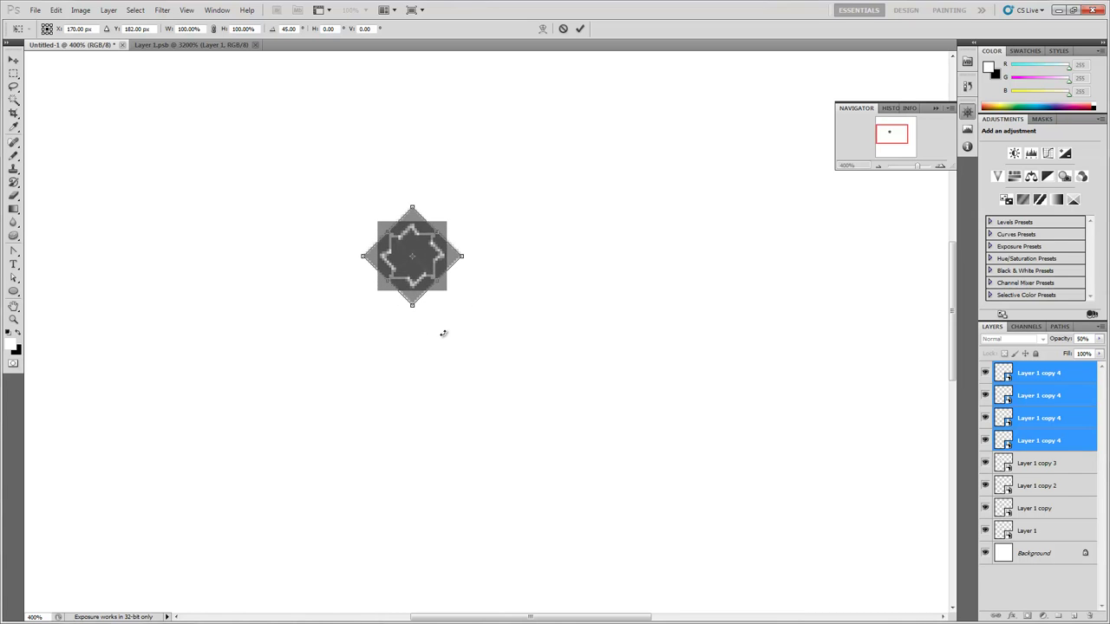
pyautogui.moveTo(441, 334); pyautogui.dragTo(362, 279)
pyautogui.press('Return')
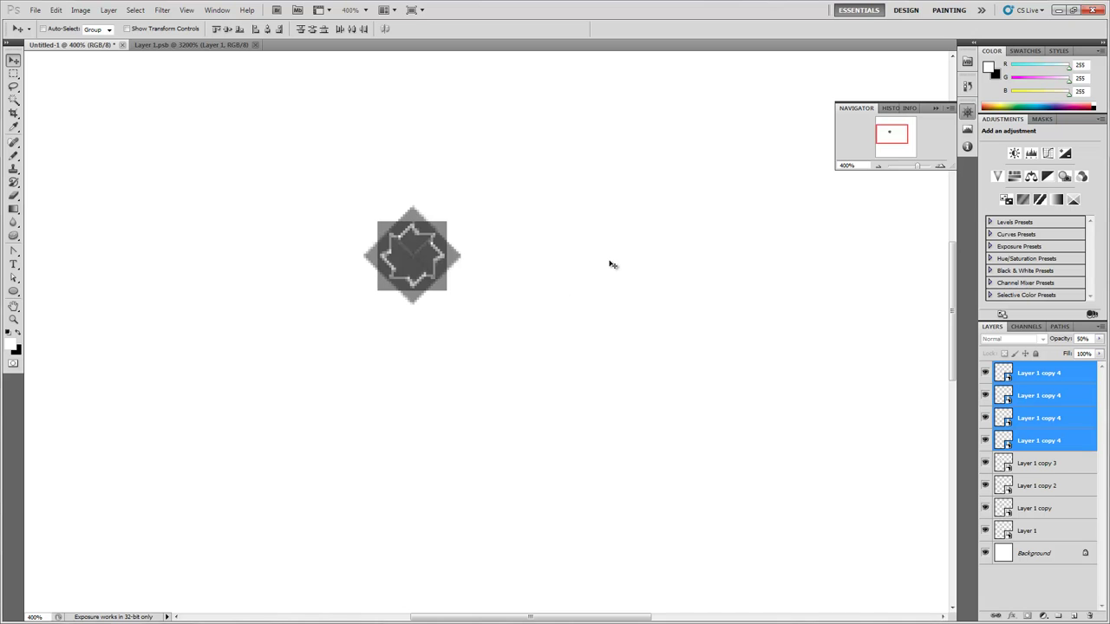
# - Put all eight tile layers into a new layer group and collapse the group
pyautogui.press('z')
pyautogui.moveTo(476, 266); pyautogui.dragTo(432, 257)
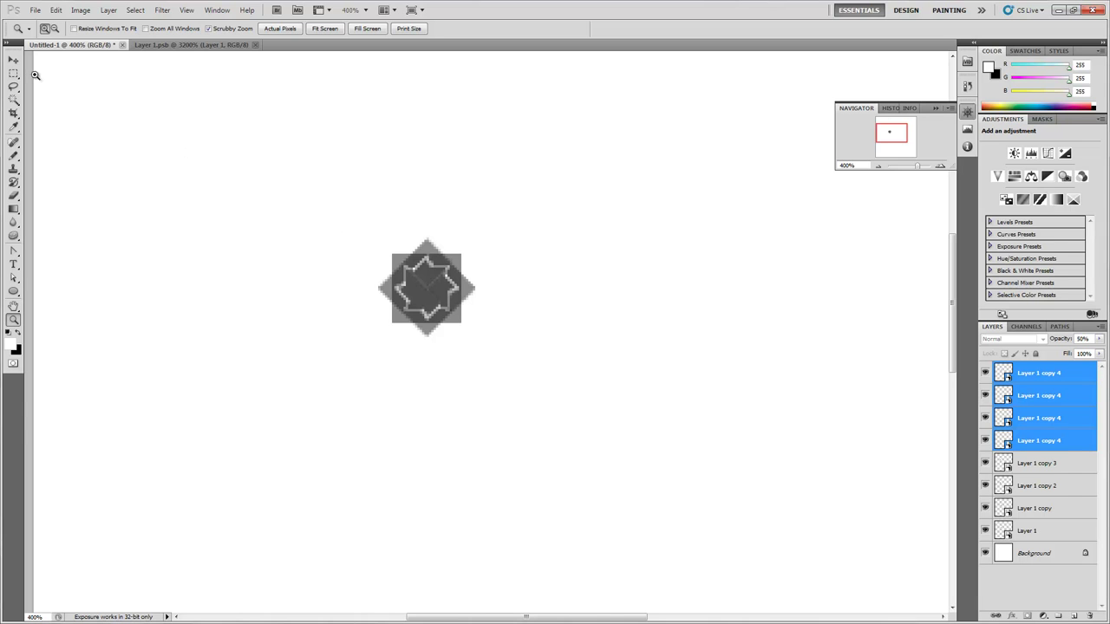
pyautogui.press('v')
pyautogui.click(1054, 374)
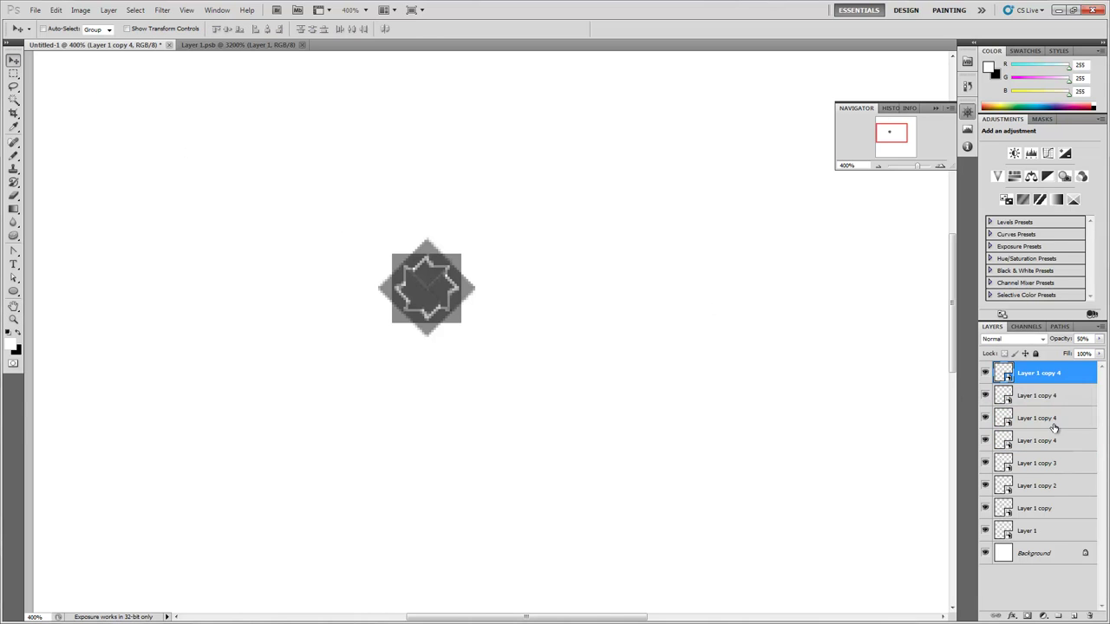
pyautogui.keyDown('shift'); pyautogui.click(1052, 529); pyautogui.keyUp('shift')
pyautogui.click(1057, 615)
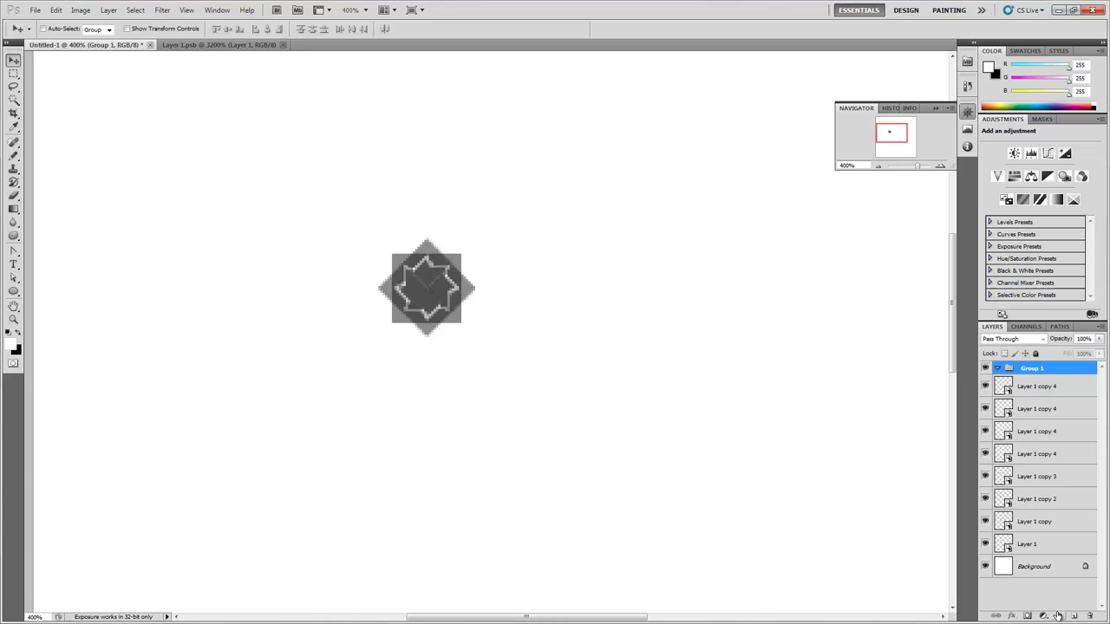
pyautogui.click(1051, 390)
pyautogui.keyDown('shift'); pyautogui.click(1052, 543); pyautogui.keyUp('shift')
pyautogui.moveTo(1051, 499); pyautogui.dragTo(1029, 371)
pyautogui.click(999, 370)
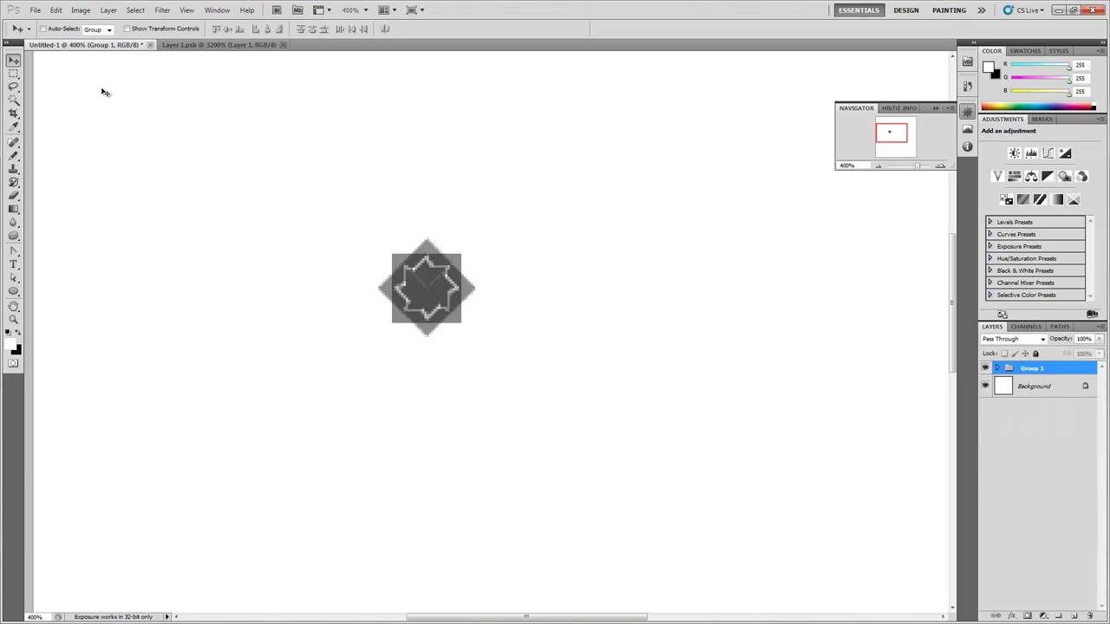
# - Duplicate the star group repeatedly, aligning the copies edge to edge into a four-by-four grid
pyautogui.moveTo(429, 321); pyautogui.dragTo(497, 352)
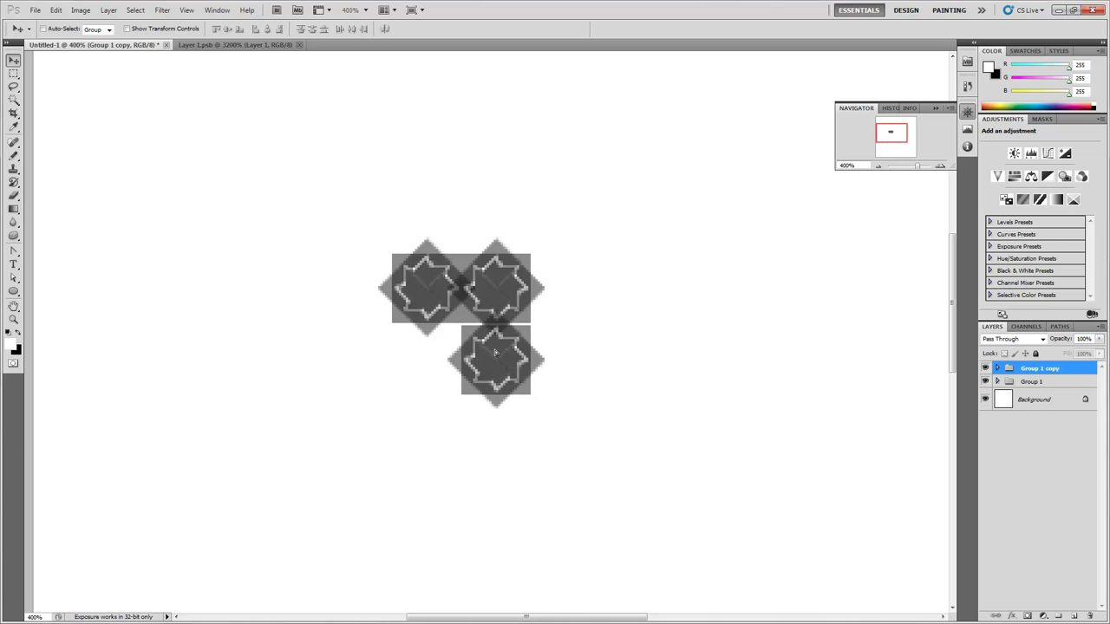
pyautogui.press('Up')
pyautogui.moveTo(507, 354); pyautogui.dragTo(455, 225)
pyautogui.keyDown('shift'); pyautogui.click(1032, 409); pyautogui.keyUp('shift')
pyautogui.press('Down')
pyautogui.press('Down')
pyautogui.press('Left')
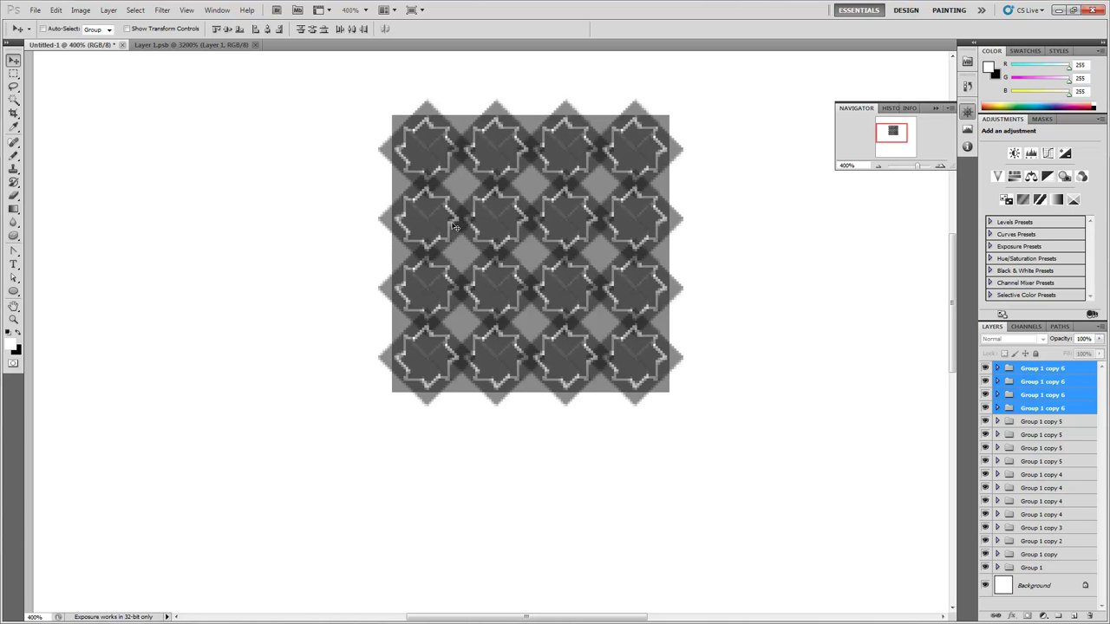
# - Duplicate all sixteen star groups to the left of the grid and nudge the copies flush against it
pyautogui.click(1061, 370)
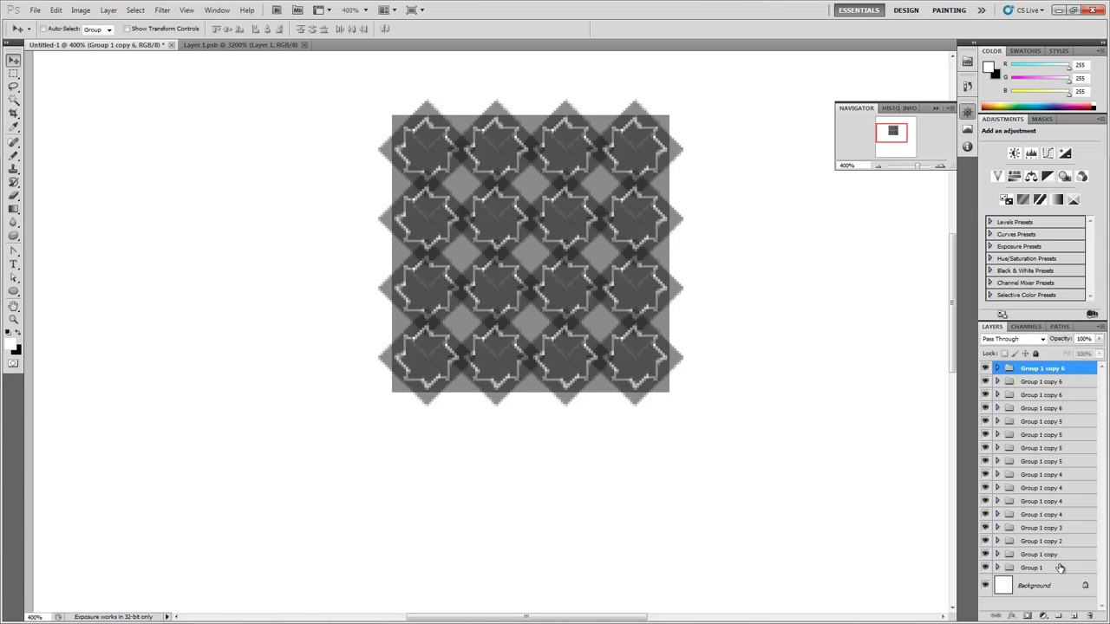
pyautogui.keyDown('shift'); pyautogui.click(1060, 568); pyautogui.keyUp('shift')
pyautogui.moveTo(597, 257); pyautogui.dragTo(352, 255)
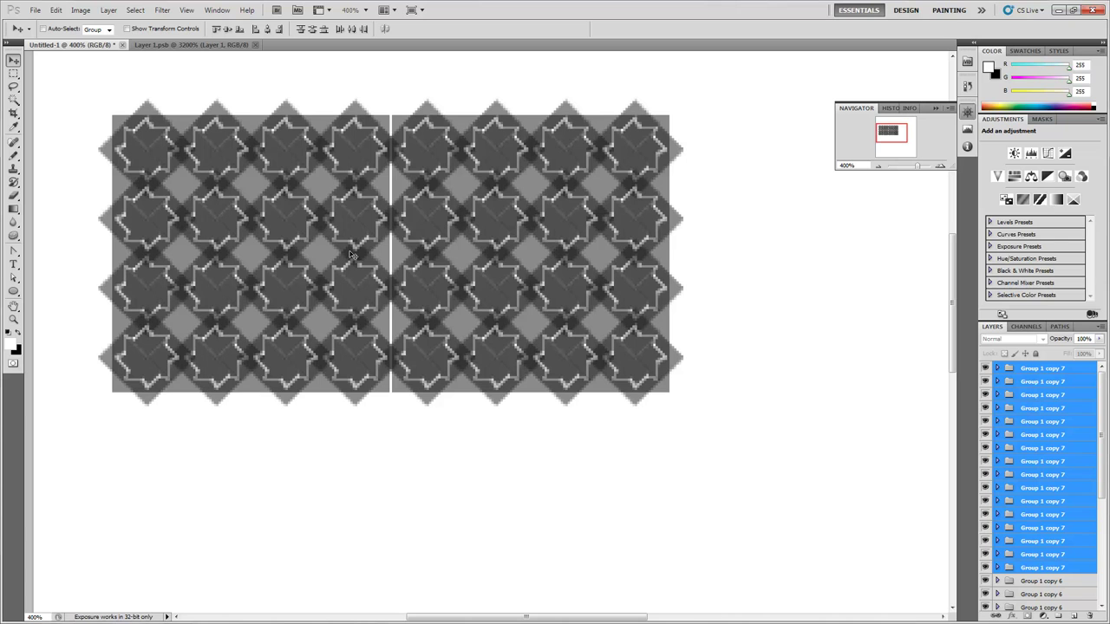
pyautogui.press('Right')
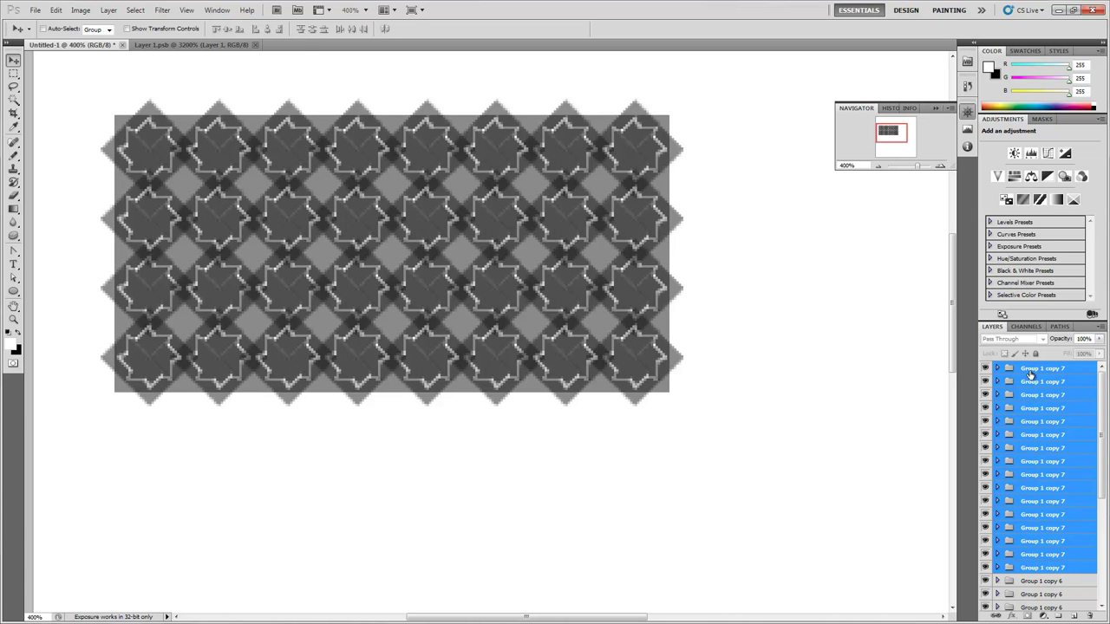
# - Try to extend the pattern downward with a duplicate of all the star groups, and delete the duplicated groups
pyautogui.click(1016, 375)
pyautogui.scroll(-5, 1041, 503)
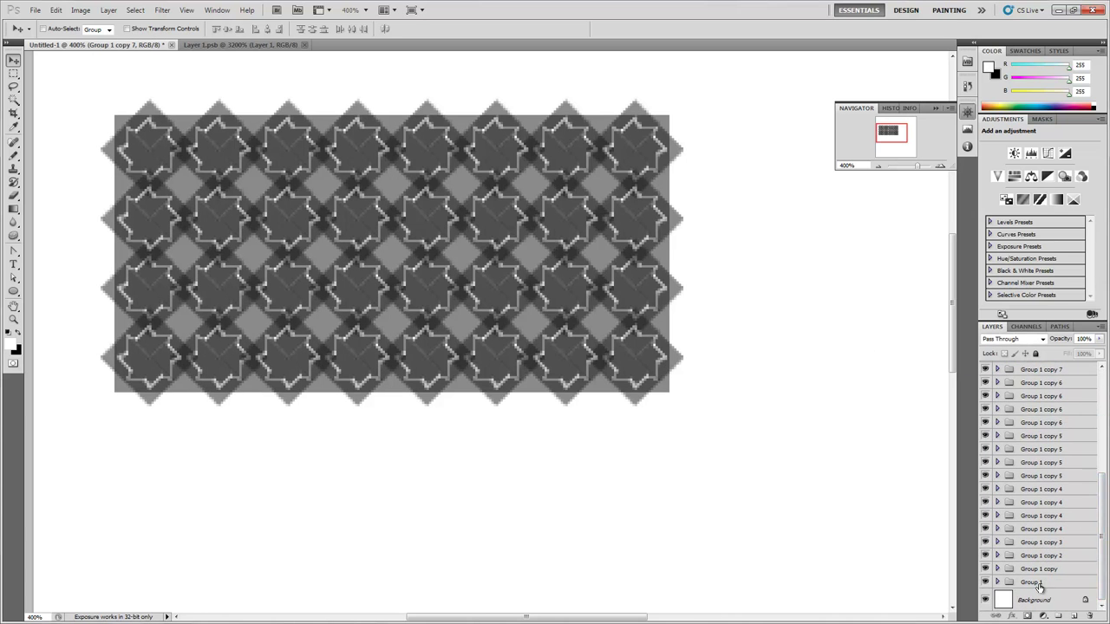
pyautogui.keyDown('shift'); pyautogui.click(1037, 582); pyautogui.keyUp('shift')
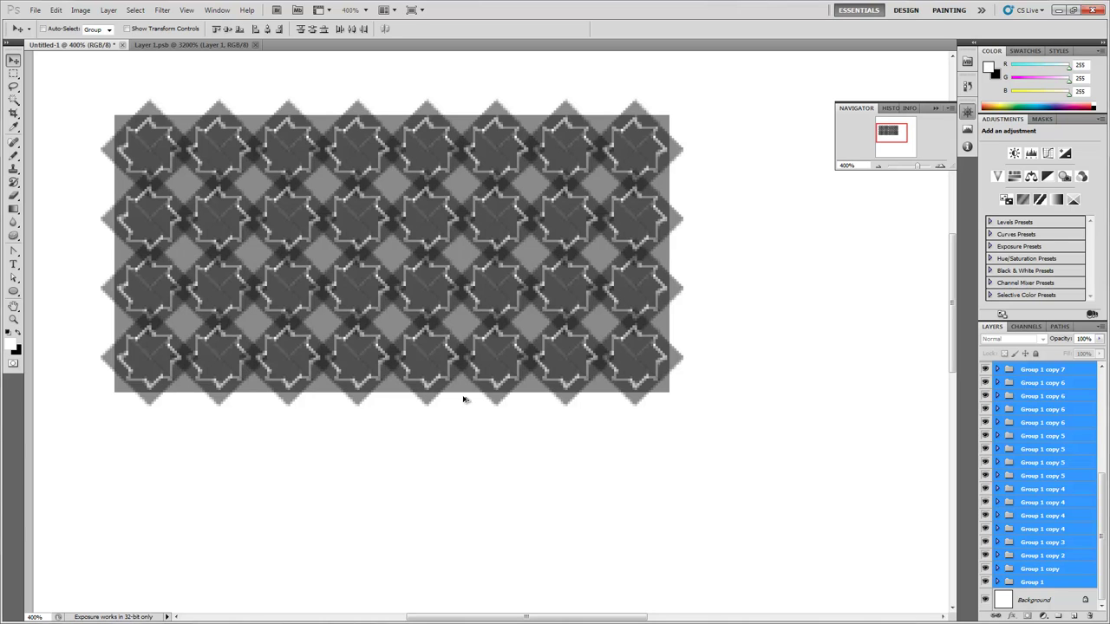
pyautogui.hotkey('ctrl', 'alt', 'shift', 't')
pyautogui.press('Down')
pyautogui.press('Down')
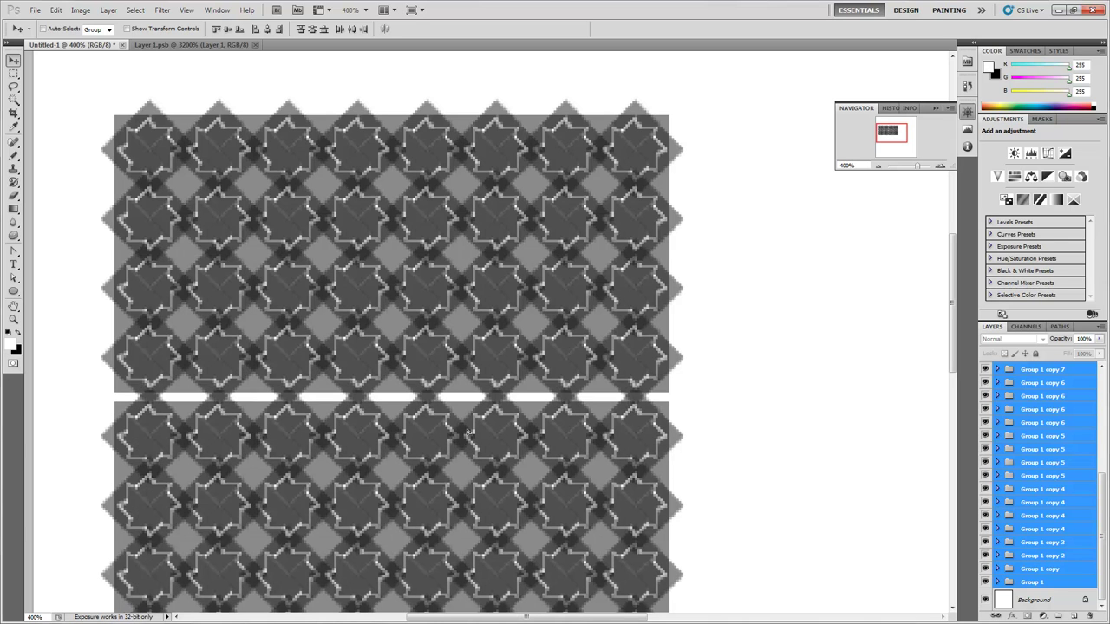
pyautogui.press('Up')
pyautogui.press('Up')
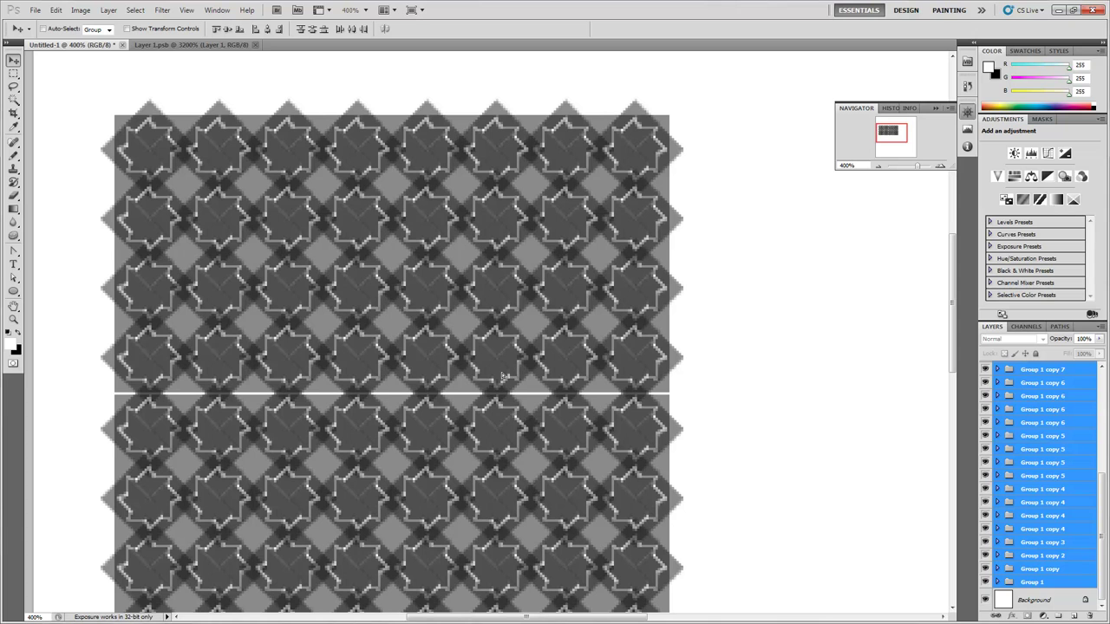
pyautogui.press('Left')
pyautogui.press('Left')
pyautogui.press('Left')
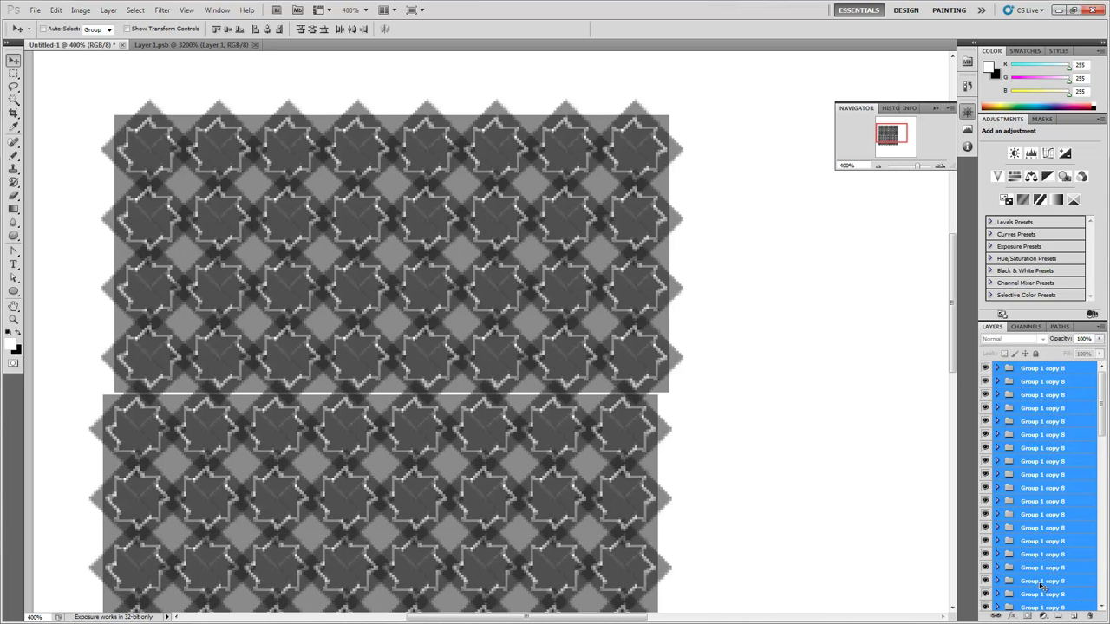
pyautogui.click(1090, 616)
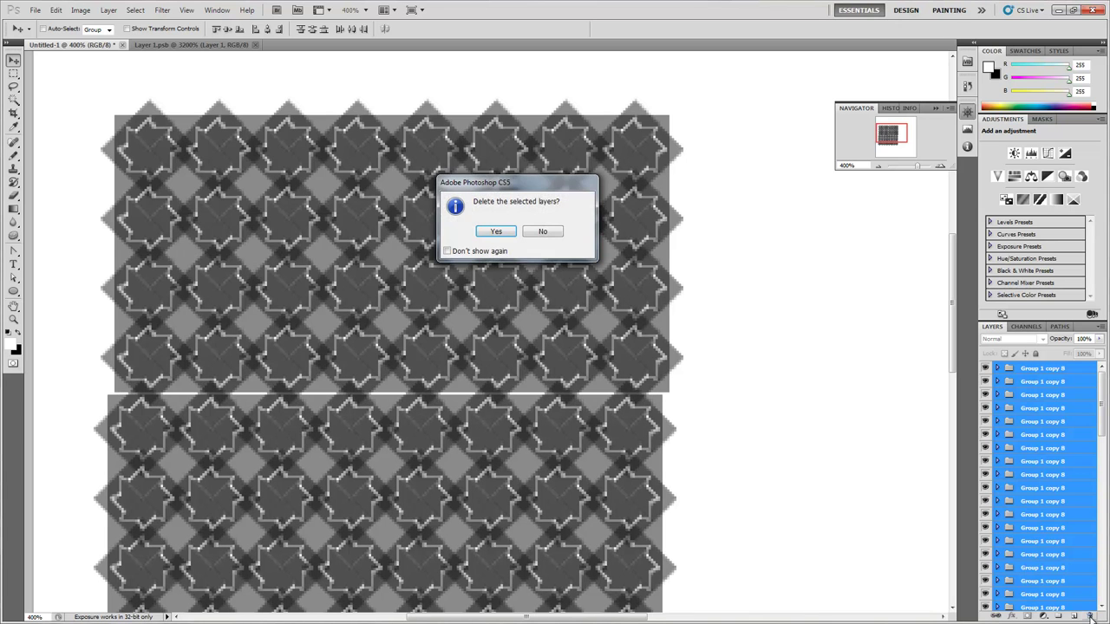
pyautogui.click(495, 232)
# - Zoom the pattern document out to 100%, float its window beside the tile document, and make the tile document active
pyautogui.press('z')
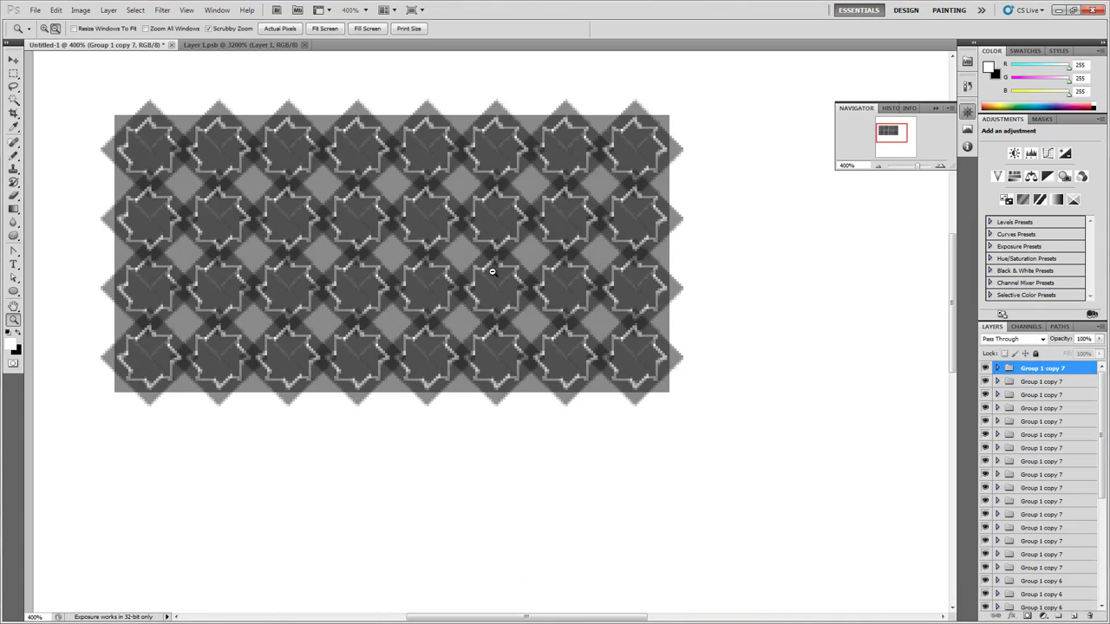
pyautogui.keyDown('alt'); pyautogui.click(491, 271); pyautogui.keyUp('alt')
pyautogui.keyDown('alt'); pyautogui.click(491, 270); pyautogui.keyUp('alt')
pyautogui.moveTo(136, 49); pyautogui.dragTo(756, 71)
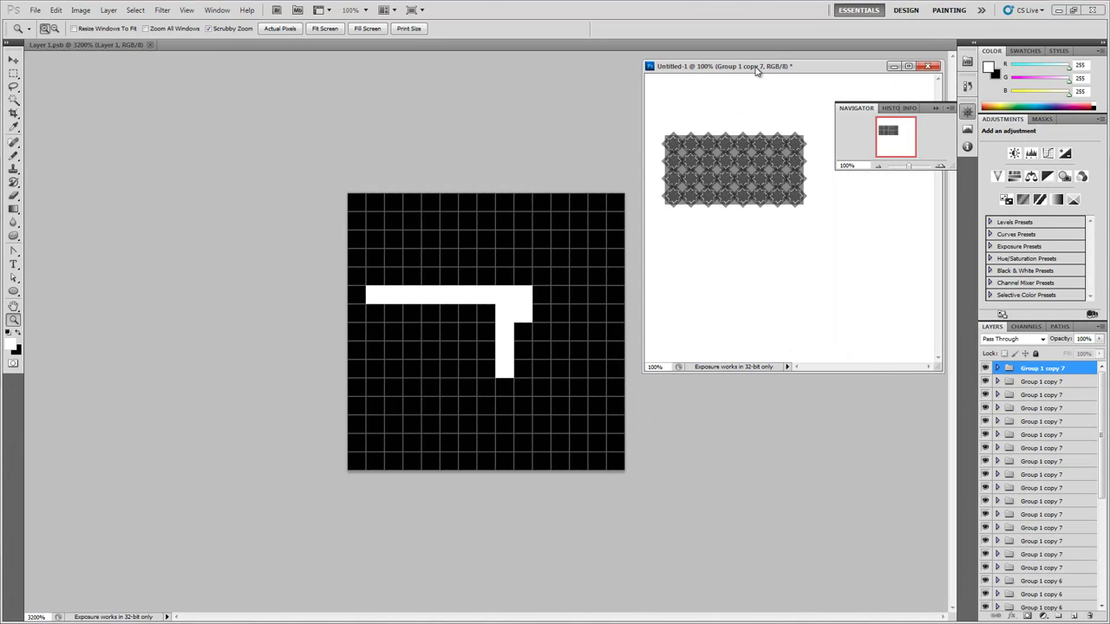
pyautogui.click(466, 298)
# - Pencil a white 2×2-pixel square, a lower hooked stroke and a diagonal shape in the upper-right corner of the tile, and save it
pyautogui.click(14, 155)
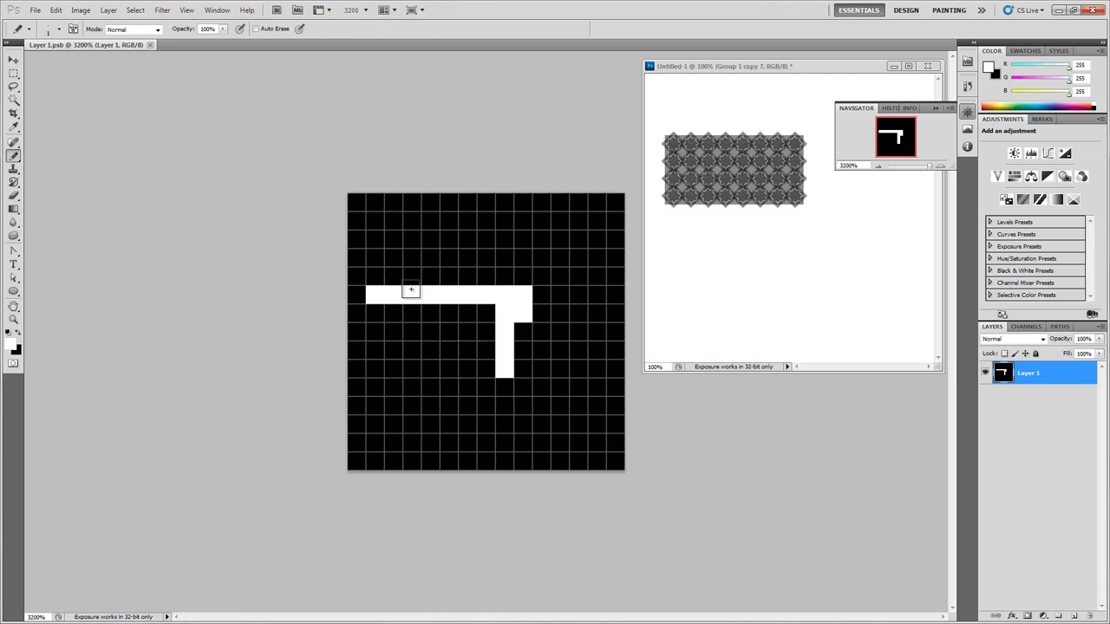
pyautogui.press('v')
pyautogui.press('d')
pyautogui.press('x')
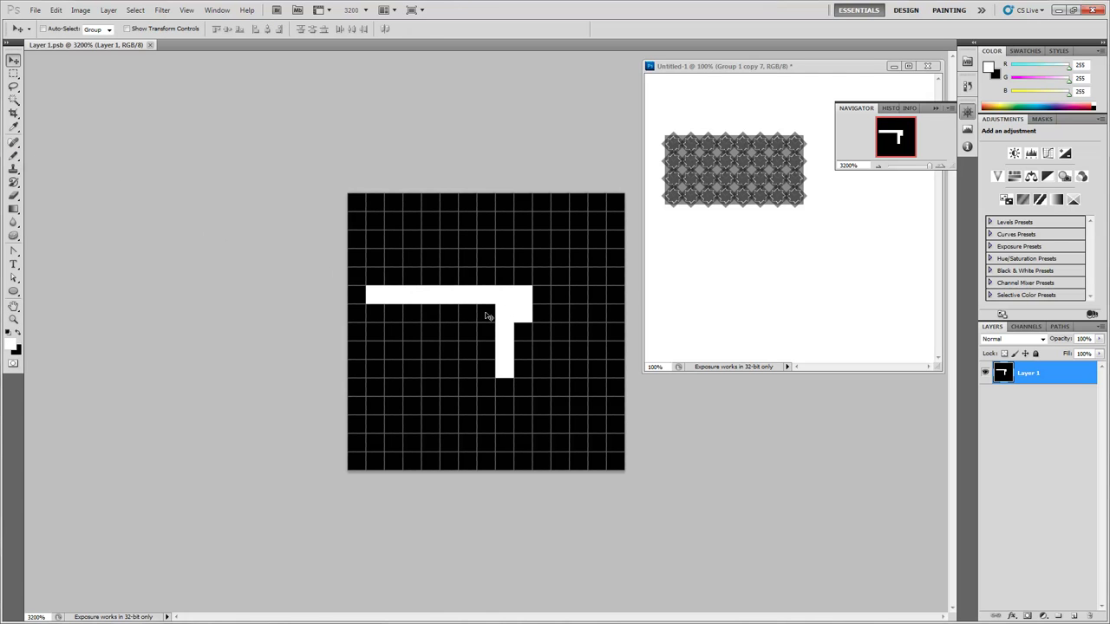
pyautogui.click(14, 154)
pyautogui.click(58, 167)
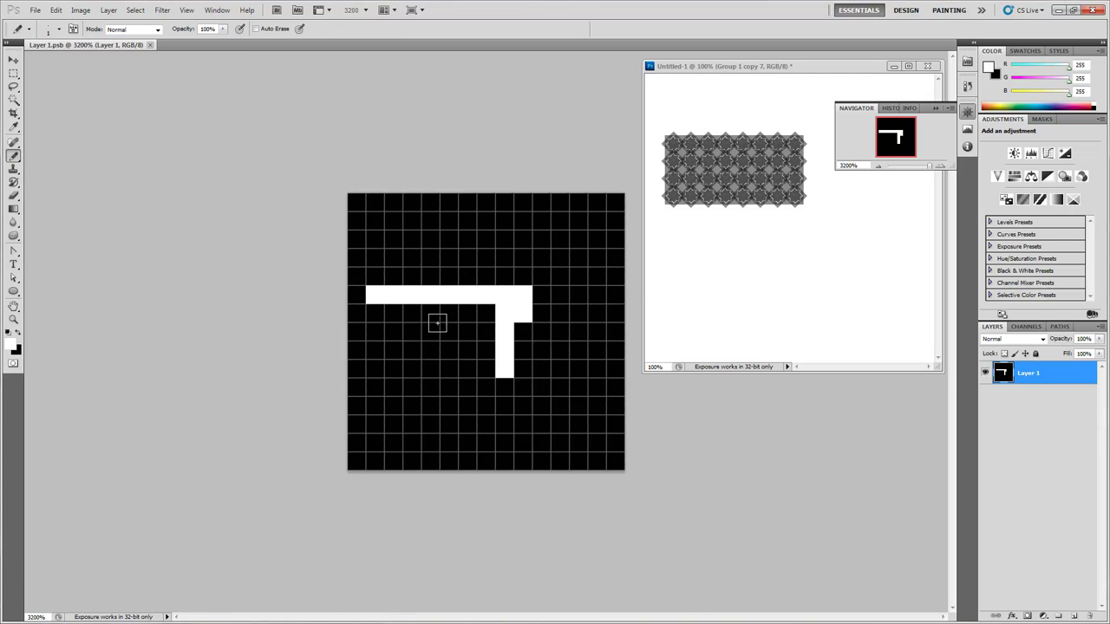
pyautogui.moveTo(431, 331); pyautogui.dragTo(446, 350)
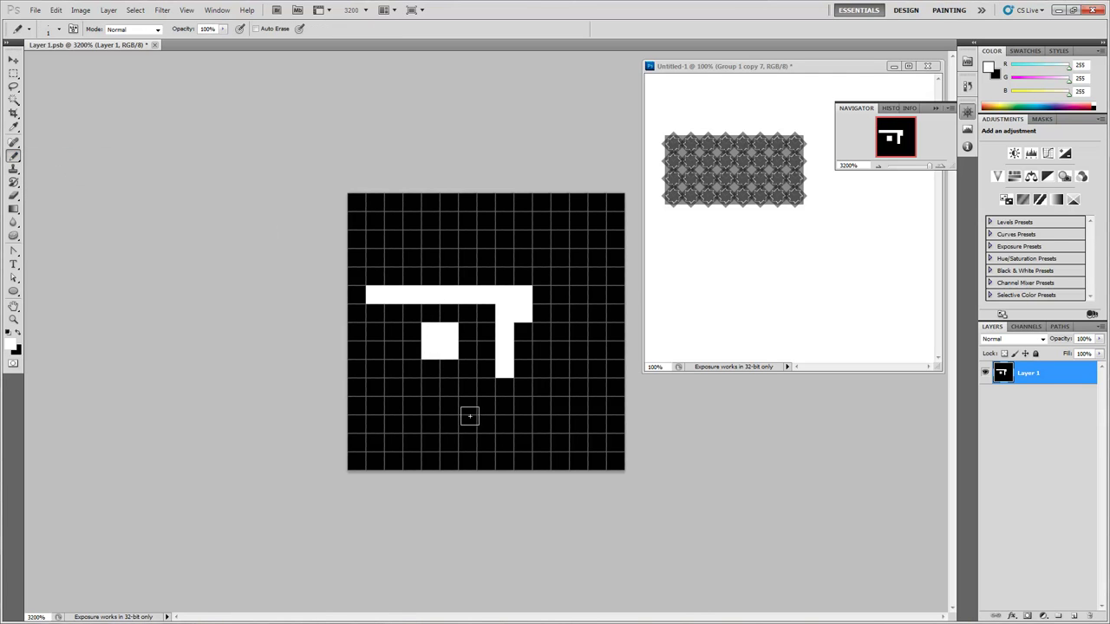
pyautogui.moveTo(543, 414); pyautogui.dragTo(441, 408)
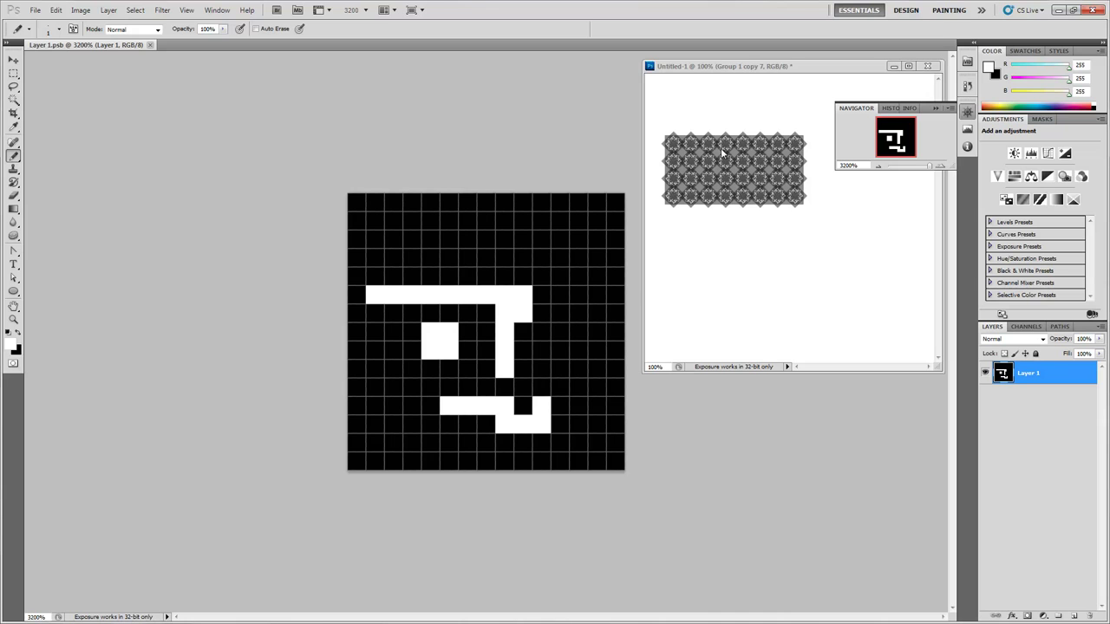
pyautogui.moveTo(614, 202)
pyautogui.mouseDown()
pyautogui.moveTo(548, 262)
pyautogui.moveTo(609, 215)
pyautogui.moveTo(561, 273)
pyautogui.moveTo(615, 216)
pyautogui.mouseUp()
pyautogui.hotkey('ctrl', 's')
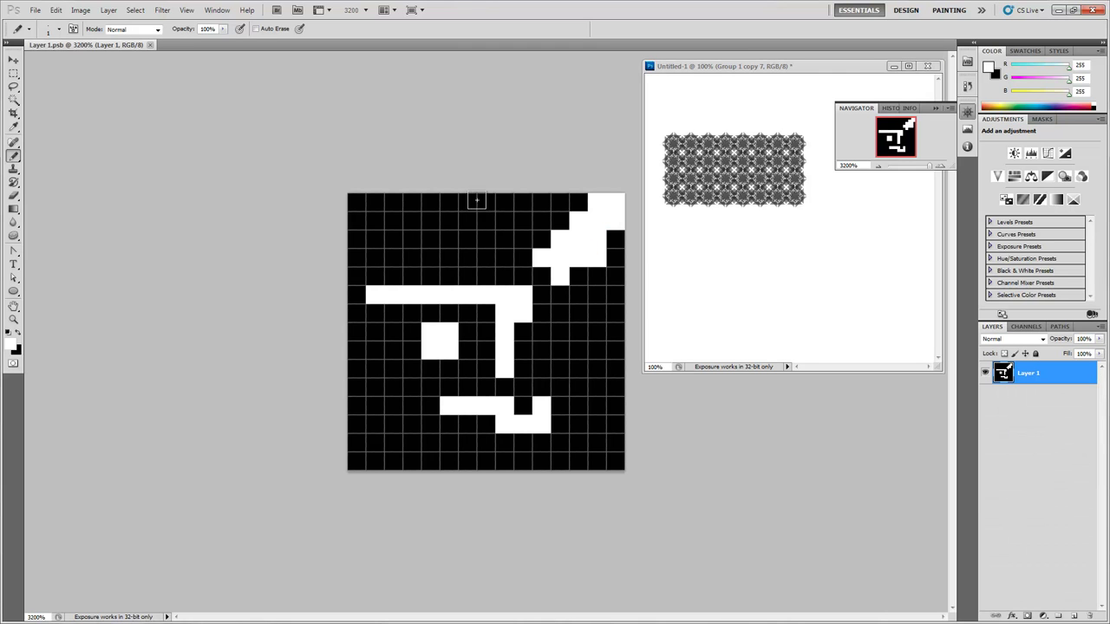
# - Pencil white strokes along the tile's upper-left, lower-left and bottom edges, save it, and add a white block on its right side
pyautogui.moveTo(474, 199)
pyautogui.mouseDown()
pyautogui.moveTo(451, 235)
pyautogui.moveTo(343, 247)
pyautogui.mouseUp()
pyautogui.click(431, 221)
pyautogui.moveTo(634, 455)
pyautogui.mouseDown()
pyautogui.moveTo(390, 451)
pyautogui.moveTo(375, 369)
pyautogui.moveTo(373, 462)
pyautogui.moveTo(486, 464)
pyautogui.mouseUp()
pyautogui.hotkey('ctrl', 's')
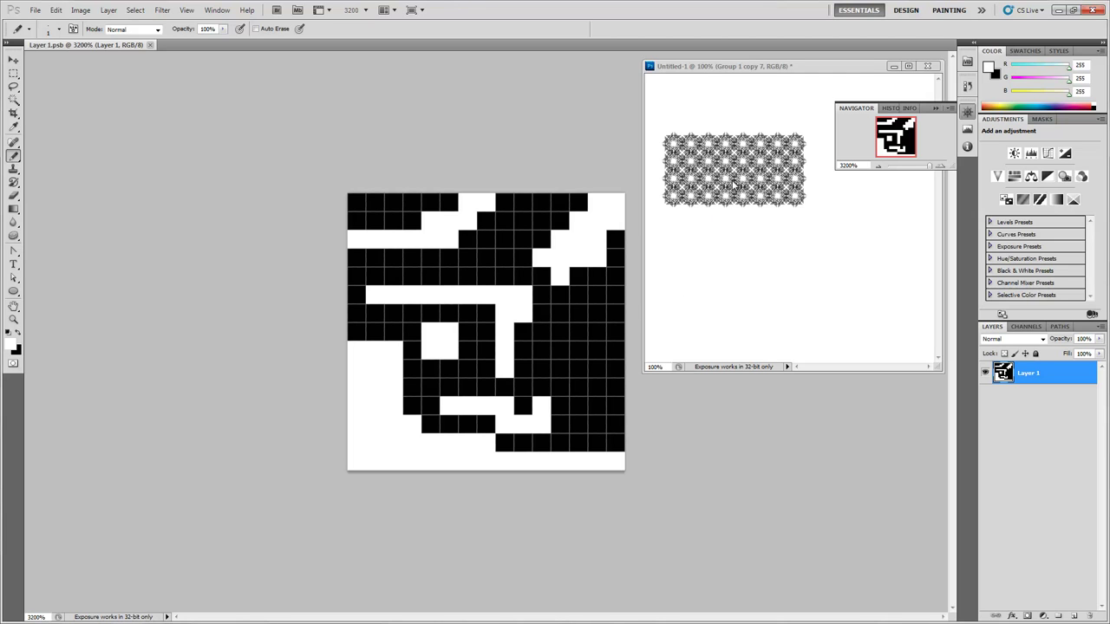
pyautogui.moveTo(577, 322)
pyautogui.mouseDown()
pyautogui.moveTo(604, 331)
pyautogui.moveTo(601, 406)
pyautogui.moveTo(617, 346)
pyautogui.moveTo(611, 314)
pyautogui.moveTo(591, 328)
pyautogui.moveTo(583, 406)
pyautogui.moveTo(610, 401)
pyautogui.mouseUp()
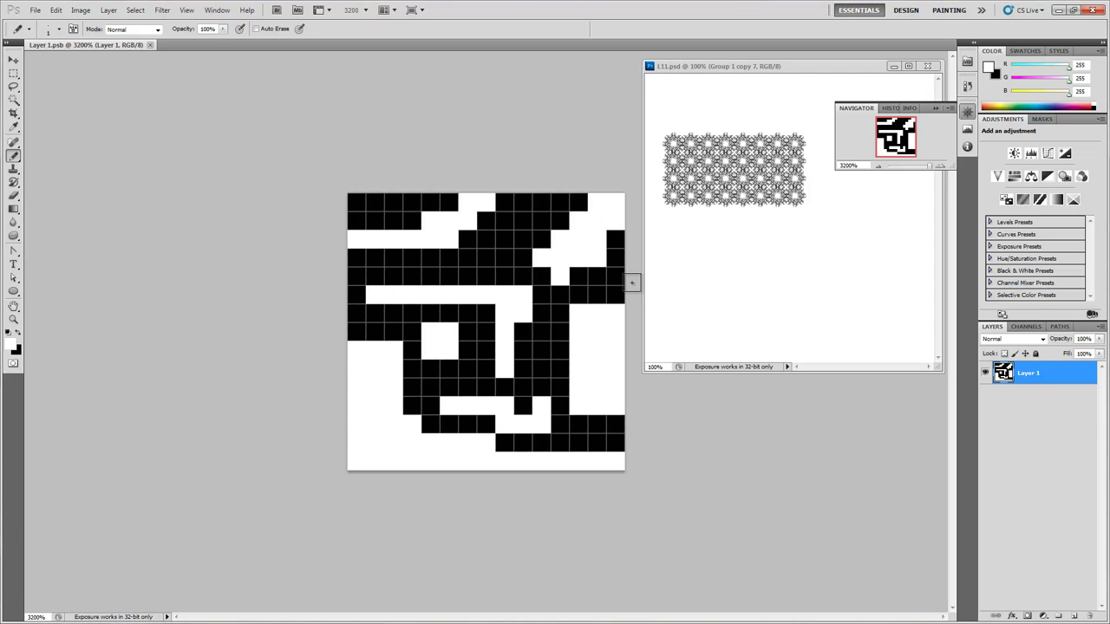
# - Select all the star groups in the L11.psd pattern document and merge them into a single layer
pyautogui.click(754, 214)
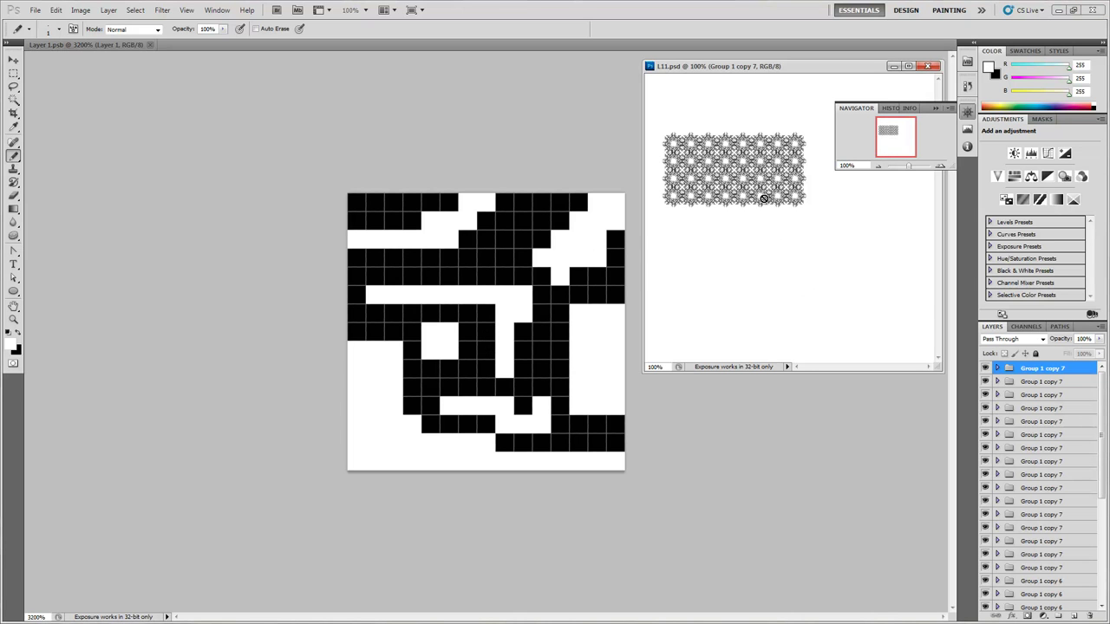
pyautogui.moveTo(1102, 401); pyautogui.dragTo(1098, 515)
pyautogui.keyDown('shift'); pyautogui.click(1040, 582); pyautogui.keyUp('shift')
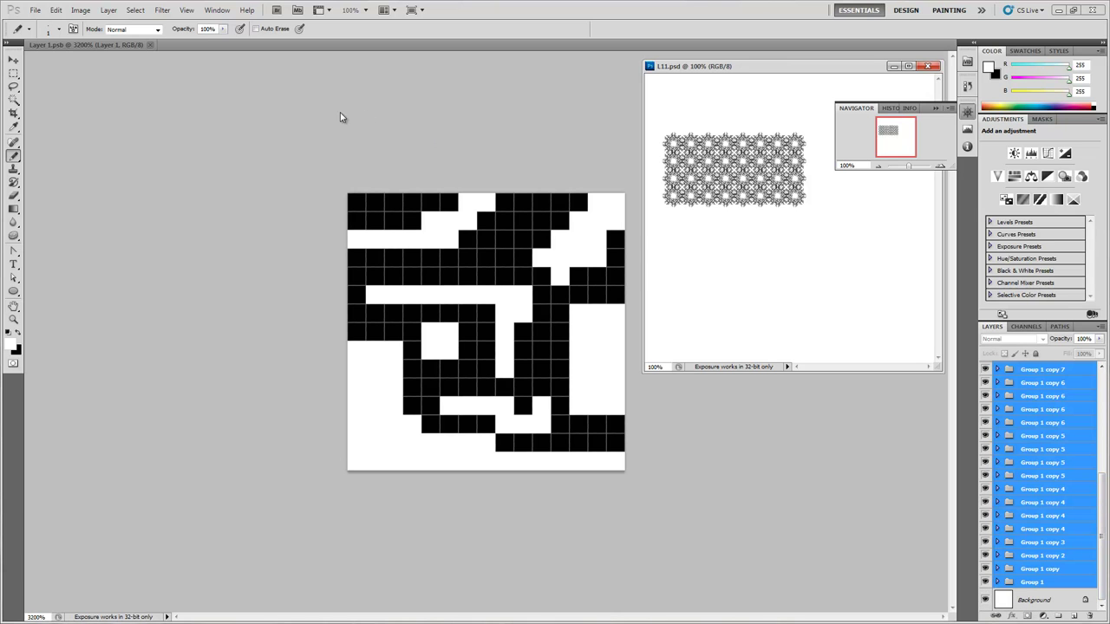
pyautogui.click(108, 9)
pyautogui.click(166, 354)
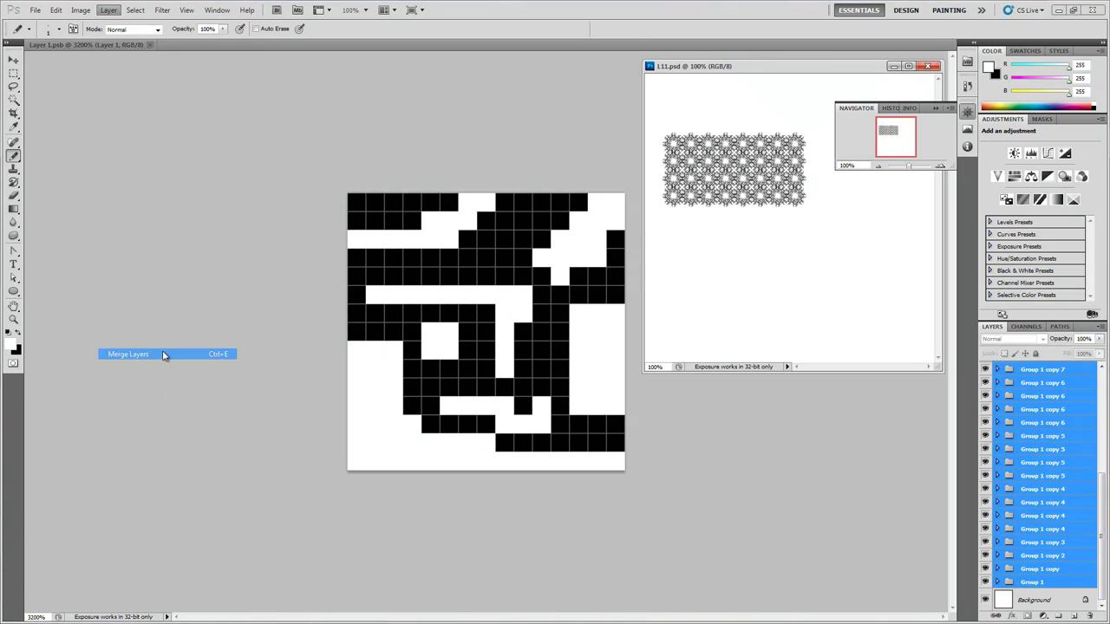
# - Widen the pattern window, duplicate the merged pattern to its right, and copy that row downward twice
pyautogui.moveTo(643, 212); pyautogui.dragTo(389, 209)
pyautogui.click(13, 61)
pyautogui.moveTo(630, 191); pyautogui.dragTo(768, 189)
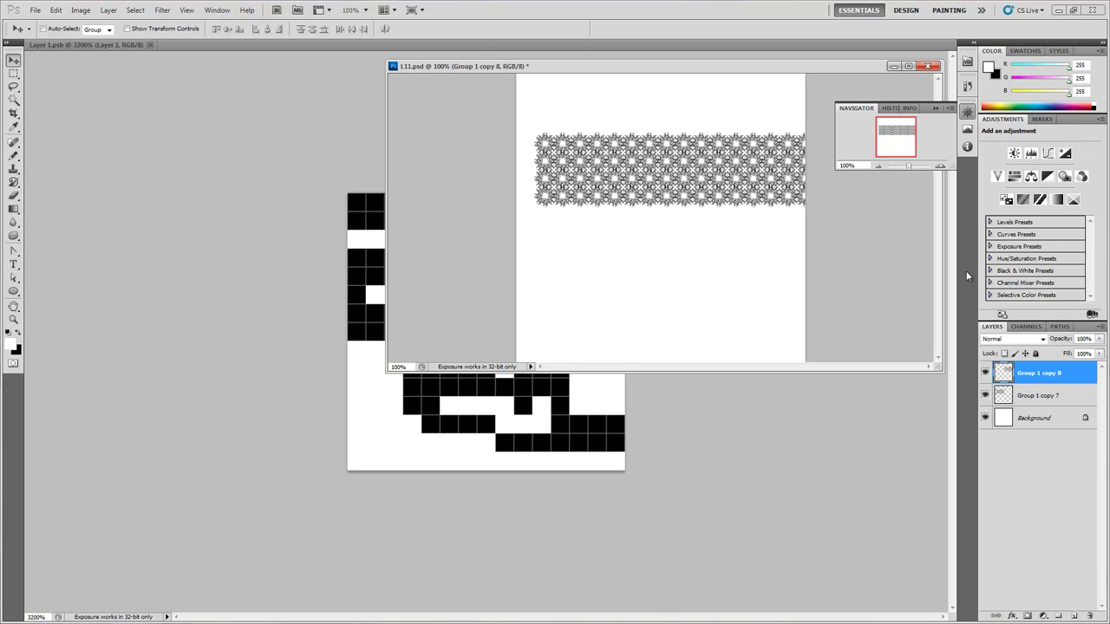
pyautogui.keyDown('shift'); pyautogui.click(1033, 398); pyautogui.keyUp('shift')
pyautogui.moveTo(798, 176); pyautogui.dragTo(801, 237)
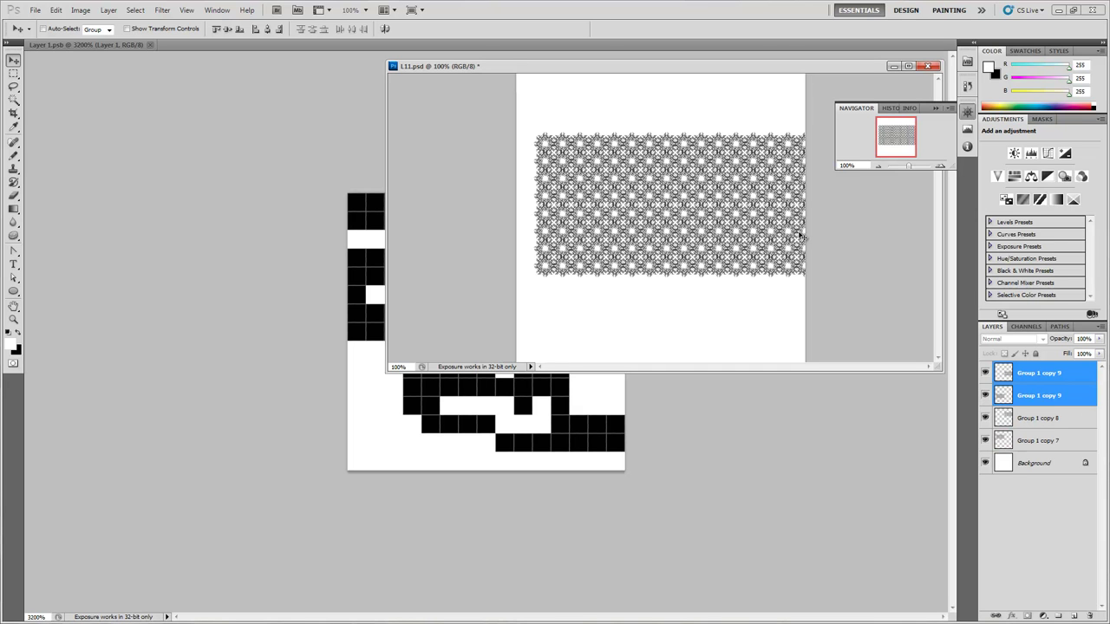
pyautogui.moveTo(741, 221); pyautogui.dragTo(745, 292)
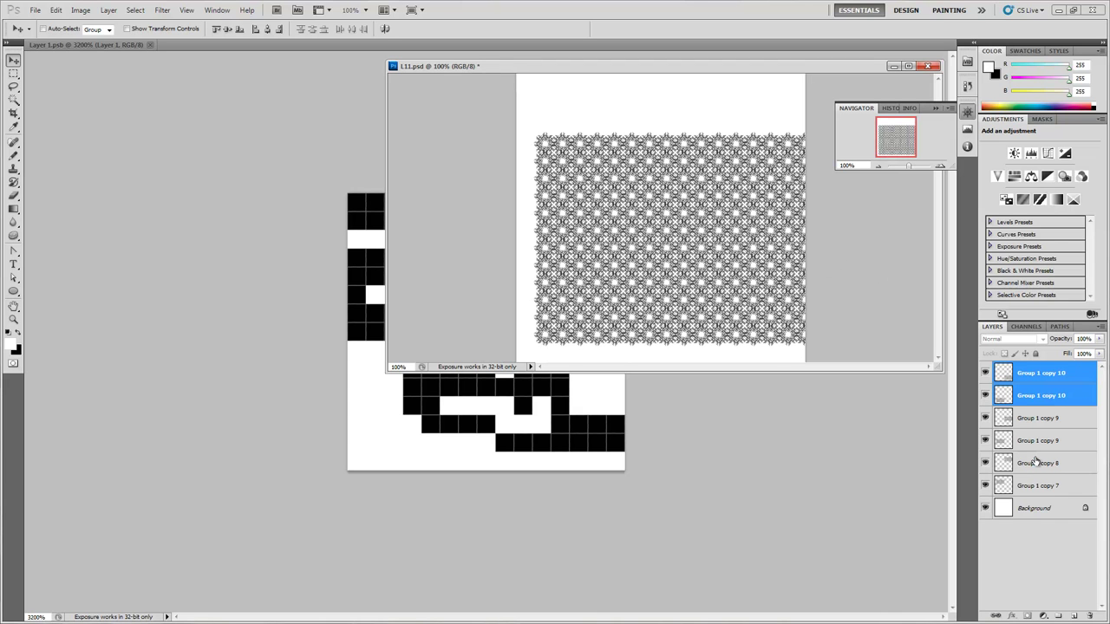
# - Select all six pattern layers and try their opacity at 25% and 92%
pyautogui.click(1047, 487)
pyautogui.keyDown('shift'); pyautogui.click(1051, 385); pyautogui.keyUp('shift')
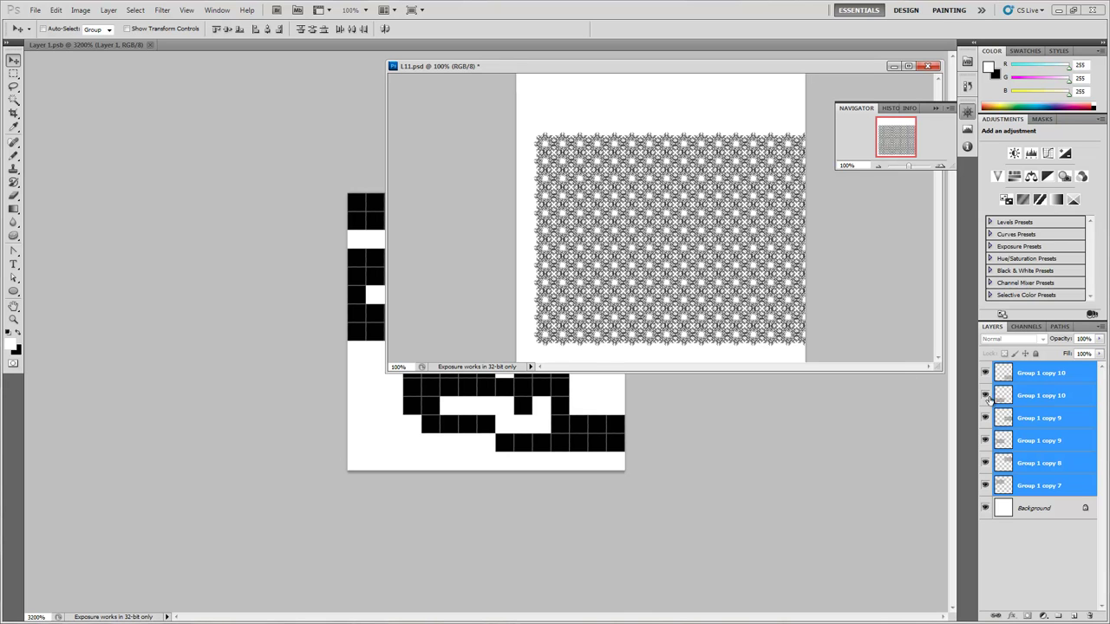
pyautogui.click(1099, 339)
pyautogui.moveTo(1059, 353); pyautogui.dragTo(1054, 354)
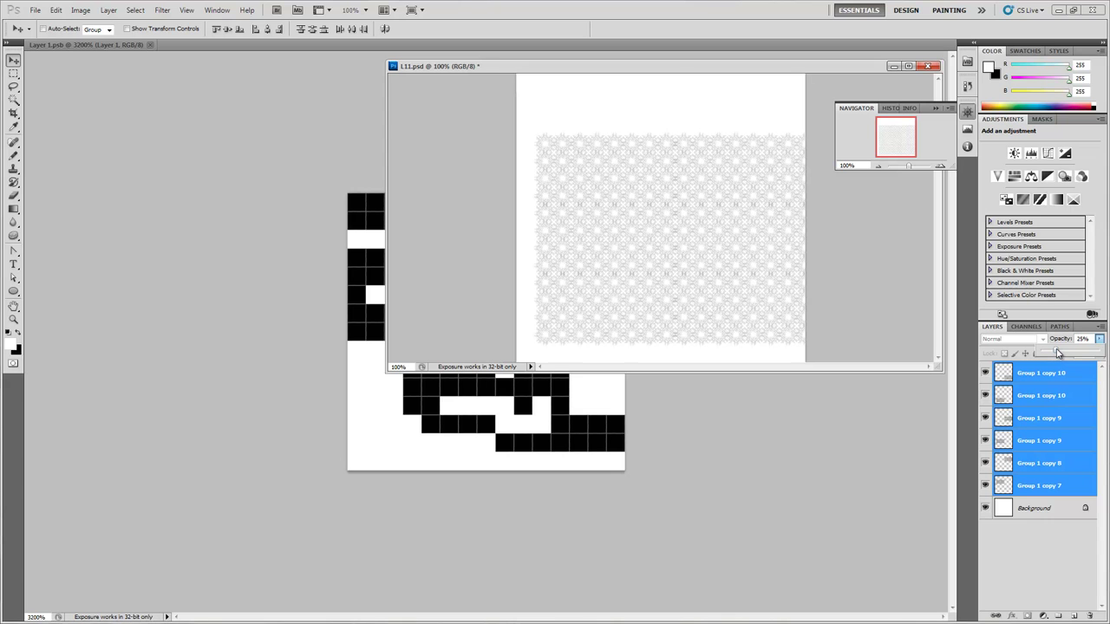
pyautogui.moveTo(1052, 352); pyautogui.dragTo(1096, 350)
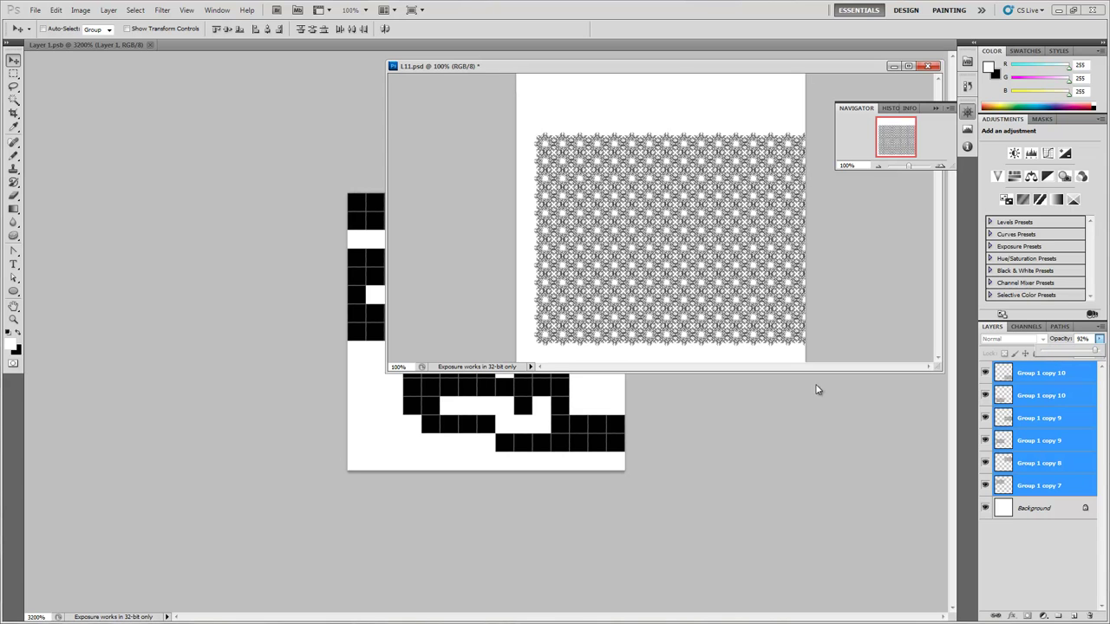
# - Undo the opacity changes, the pattern duplicates and the merge, back to the separate star groups
pyautogui.keyDown('ctrl'); pyautogui.click(699, 283); pyautogui.keyUp('ctrl')
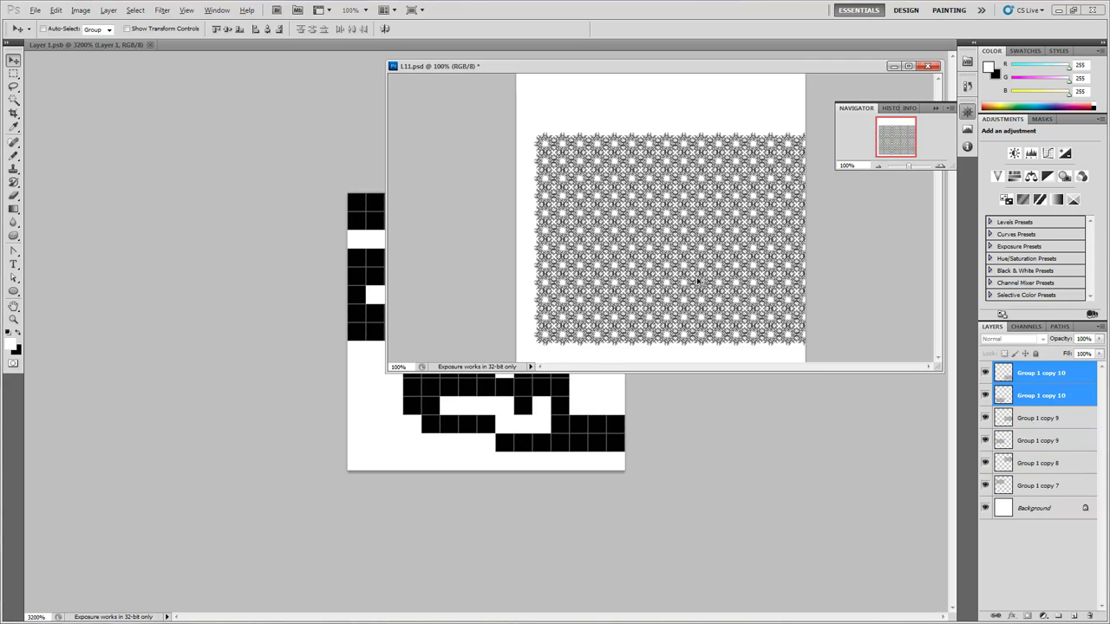
pyautogui.press('Delete')
pyautogui.press('Delete')
pyautogui.press('Delete')
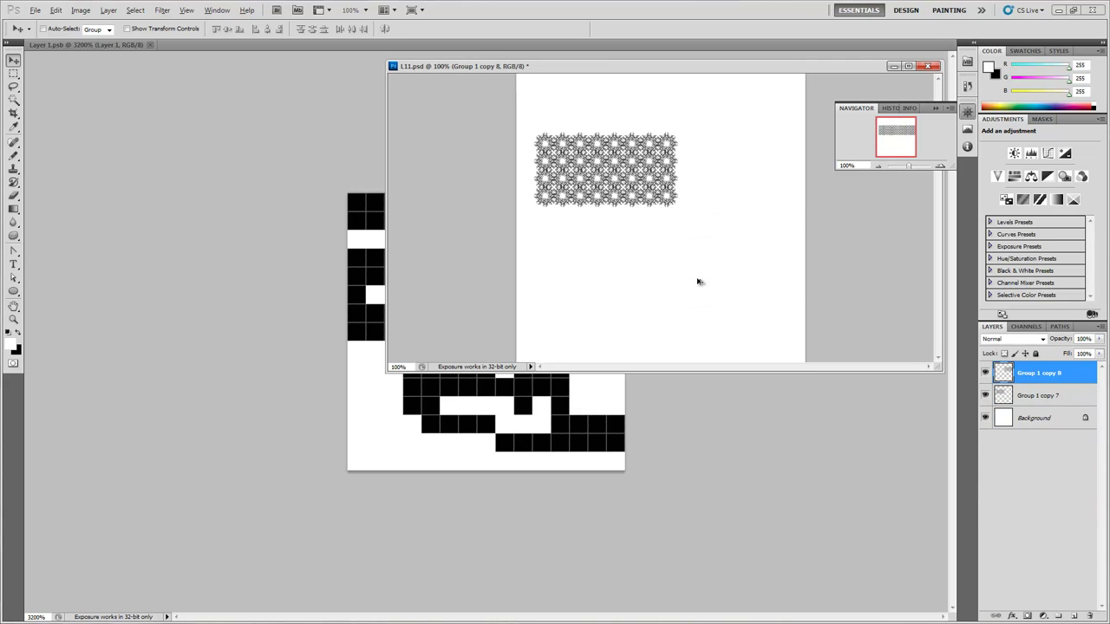
pyautogui.press('alt')
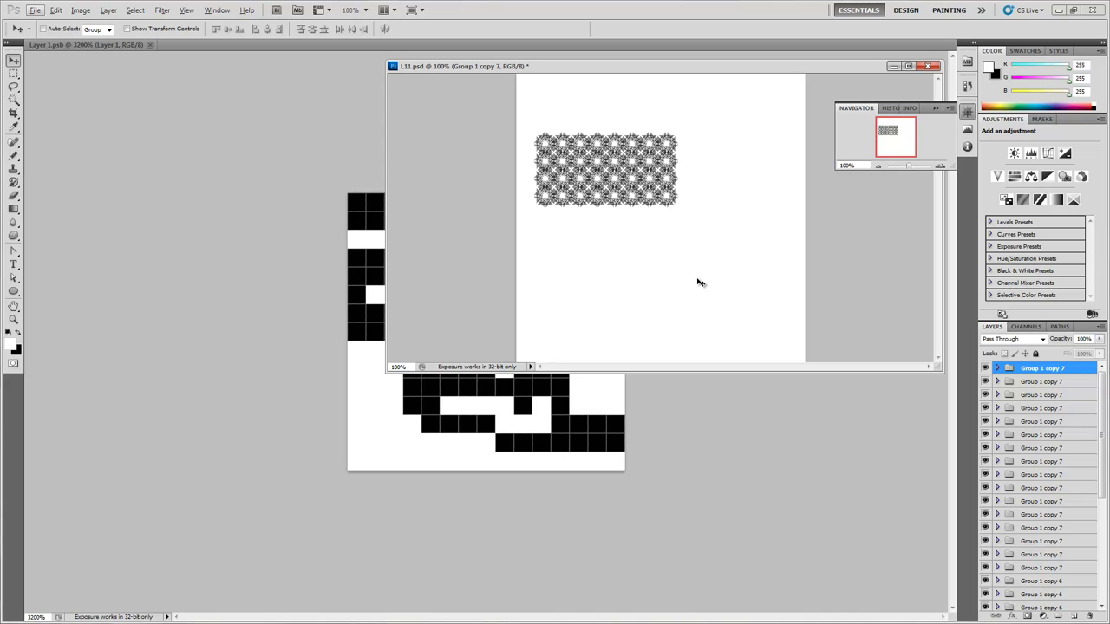
# - Make the tile document active and move the pattern window clear of the tile
pyautogui.click(535, 418)
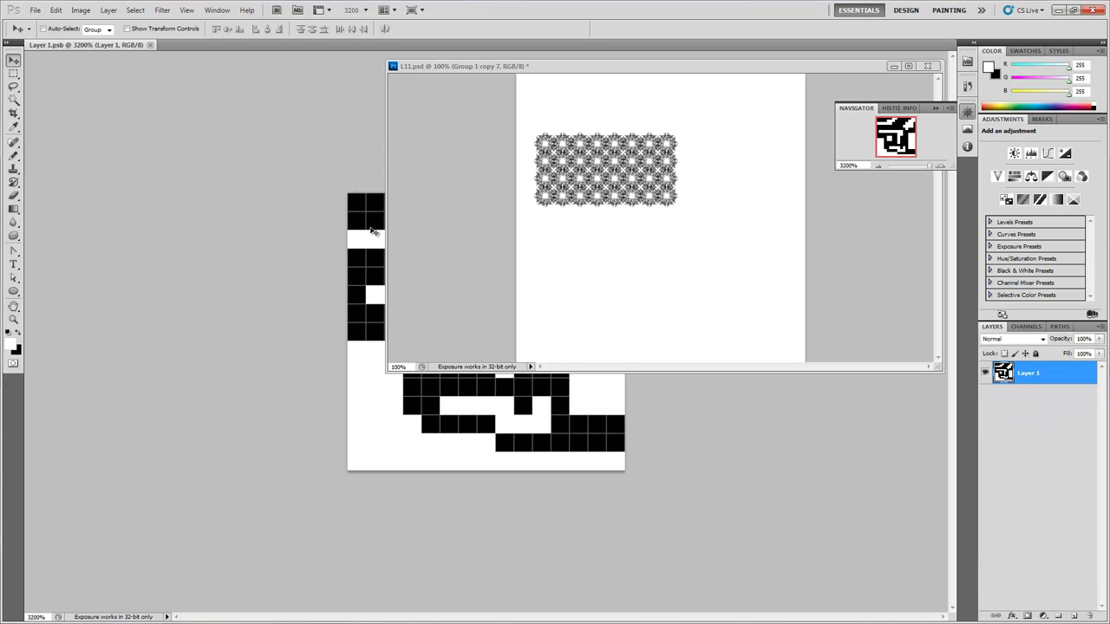
pyautogui.moveTo(502, 58); pyautogui.dragTo(767, 61)
pyautogui.click(92, 238)
# - Pencil a red five-pixel bar above the tile's long white bar and a red four-pixel vertical line on its right side
pyautogui.click(14, 157)
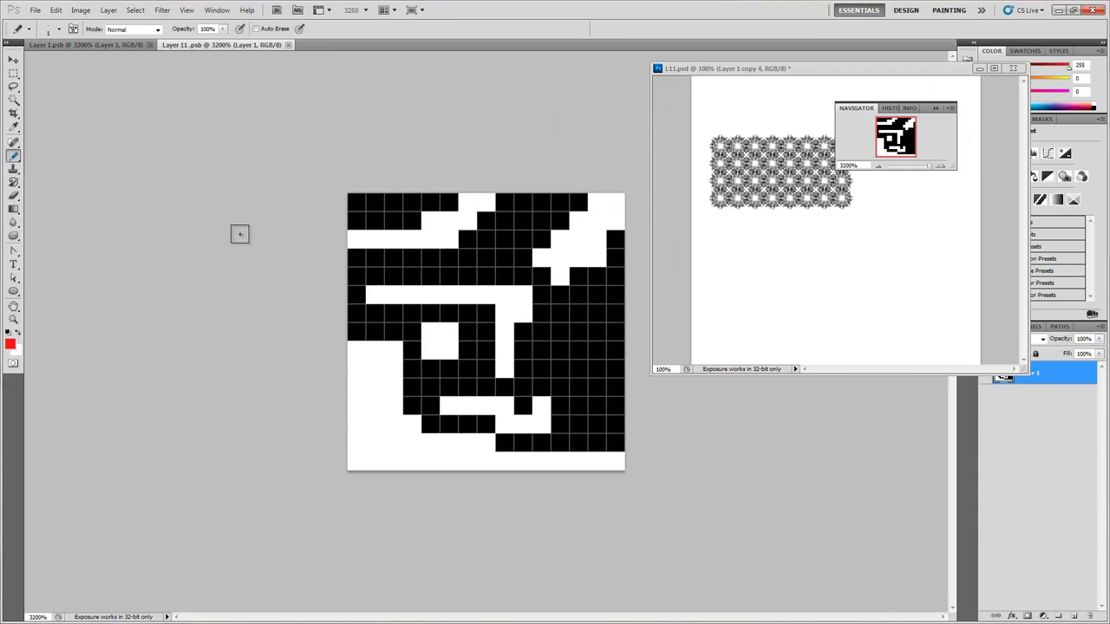
pyautogui.moveTo(430, 276); pyautogui.dragTo(505, 276)
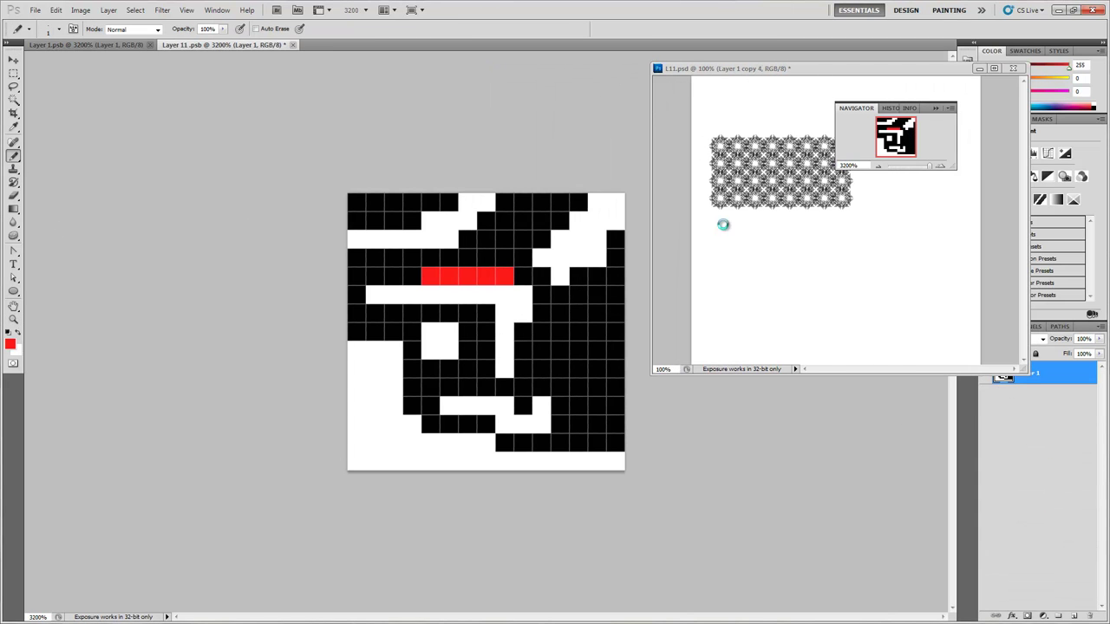
pyautogui.moveTo(560, 313); pyautogui.dragTo(560, 368)
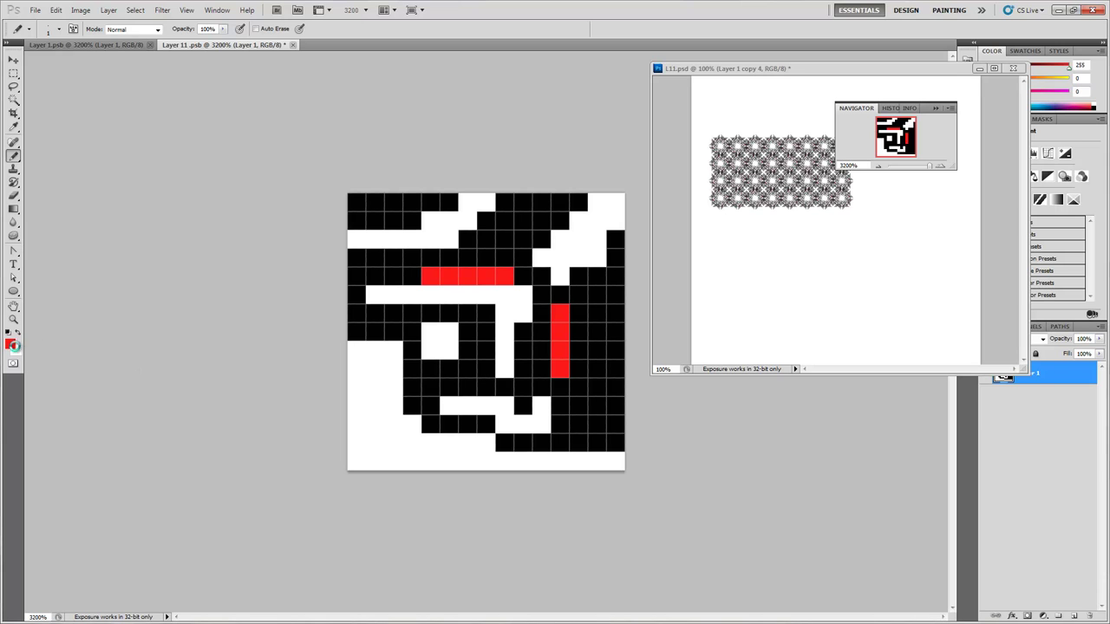
# - Change the pencil colour to green and draw a hooked stroke around the white square and a seven-pixel vertical line right of the red one
pyautogui.click(9, 344)
pyautogui.click(907, 87)
pyautogui.moveTo(412, 331); pyautogui.dragTo(466, 368)
pyautogui.moveTo(597, 425); pyautogui.dragTo(597, 312)
# - Change the pencil colour to blue and draw strokes across the tile's upper part, upper-right corner and lower-left area, saving the tile
pyautogui.click(9, 344)
pyautogui.click(805, 141)
pyautogui.click(910, 92)
pyautogui.moveTo(395, 257)
pyautogui.mouseDown()
pyautogui.moveTo(490, 258)
pyautogui.moveTo(533, 223)
pyautogui.mouseUp()
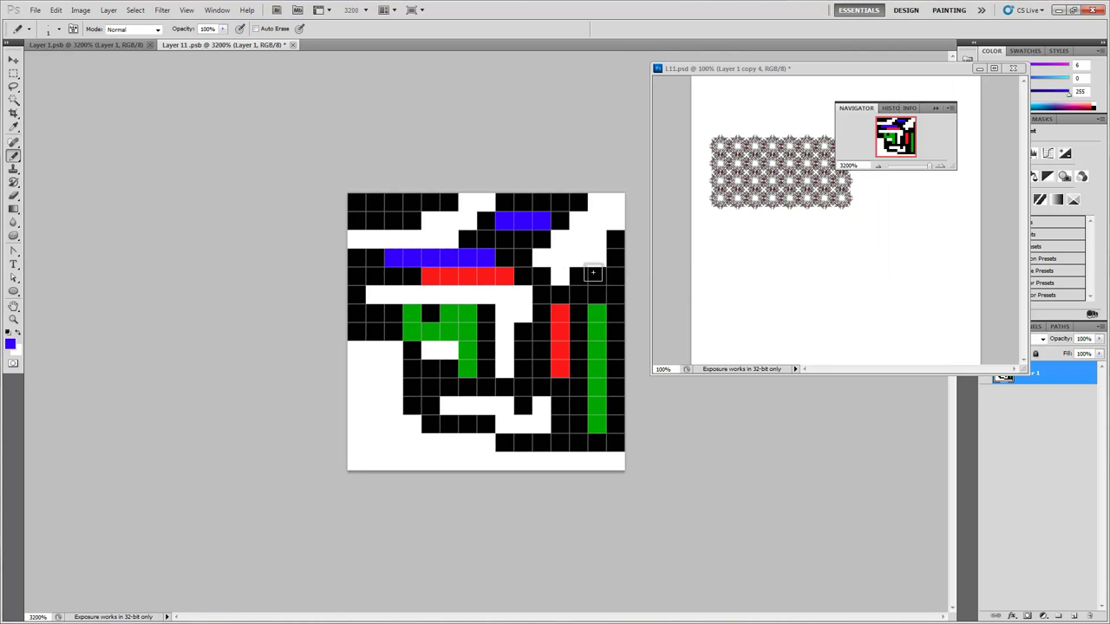
pyautogui.moveTo(597, 239); pyautogui.dragTo(579, 291)
pyautogui.moveTo(375, 405)
pyautogui.mouseDown()
pyautogui.moveTo(417, 433)
pyautogui.moveTo(490, 434)
pyautogui.mouseUp()
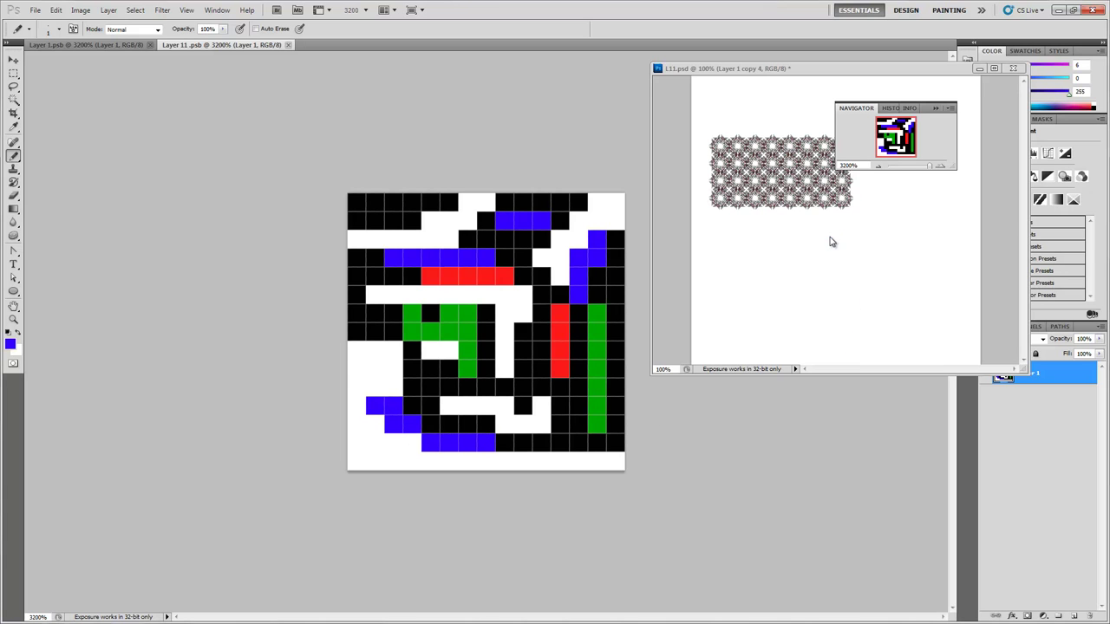
pyautogui.moveTo(413, 387); pyautogui.dragTo(467, 404)
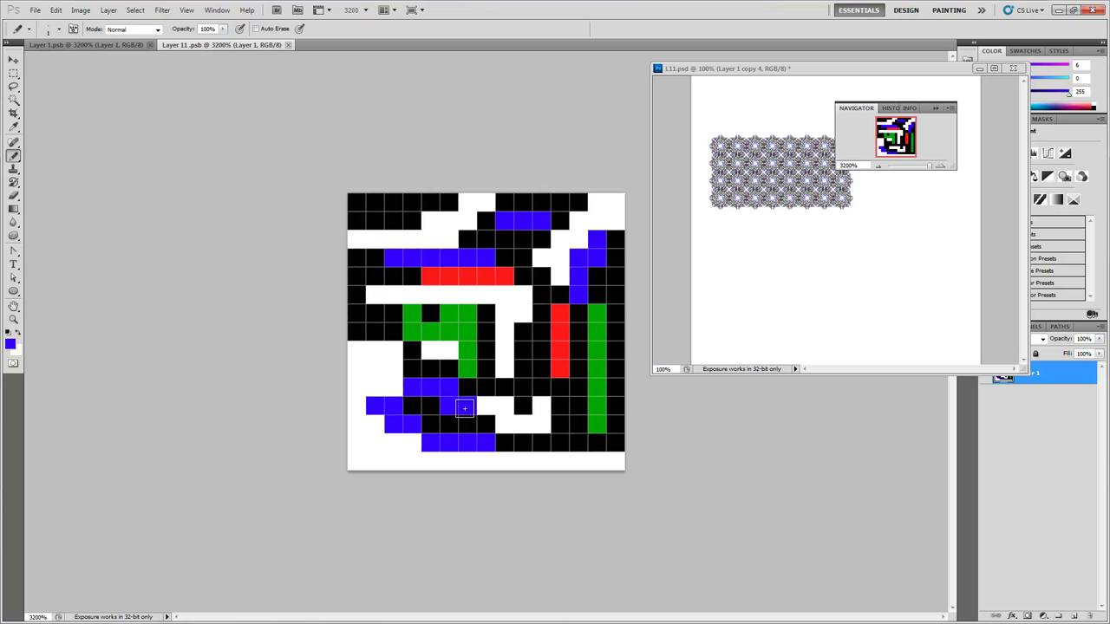
# - Sample green and extend it at the lower left and along the lower hook, and widen the vertical red line with sampled red
pyautogui.keyDown('alt'); pyautogui.click(468, 328); pyautogui.keyUp('alt')
pyautogui.moveTo(394, 351); pyautogui.dragTo(379, 370)
pyautogui.moveTo(522, 405)
pyautogui.mouseDown()
pyautogui.moveTo(507, 430)
pyautogui.moveTo(442, 424)
pyautogui.mouseUp()
pyautogui.keyDown('alt'); pyautogui.click(562, 353); pyautogui.keyUp('alt')
pyautogui.moveTo(539, 330)
pyautogui.mouseDown()
pyautogui.moveTo(539, 392)
pyautogui.moveTo(578, 371)
pyautogui.mouseUp()
# - Pencil sampled blue pixels left of the vertical green line and a short green stroke above the red block, and save the tile
pyautogui.keyDown('alt'); pyautogui.click(579, 291); pyautogui.keyUp('alt')
pyautogui.moveTo(578, 312); pyautogui.dragTo(578, 336)
pyautogui.moveTo(597, 275)
pyautogui.mouseDown()
pyautogui.moveTo(597, 296)
pyautogui.moveTo(560, 300)
pyautogui.mouseUp()
pyautogui.keyDown('alt'); pyautogui.click(593, 310); pyautogui.keyUp('alt')
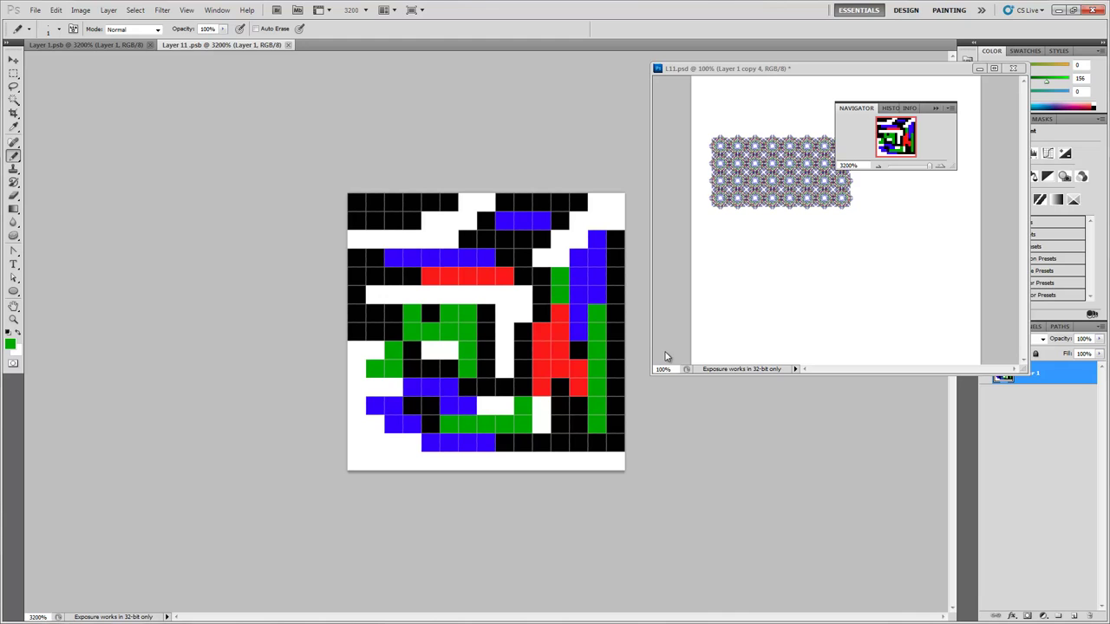
# - Sample blue and break up the vertical green line and the red block with single blue pixels
pyautogui.keyDown('alt'); pyautogui.click(591, 299); pyautogui.keyUp('alt')
pyautogui.click(597, 349)
pyautogui.click(596, 405)
pyautogui.keyDown('alt'); pyautogui.click(564, 366); pyautogui.keyUp('alt')
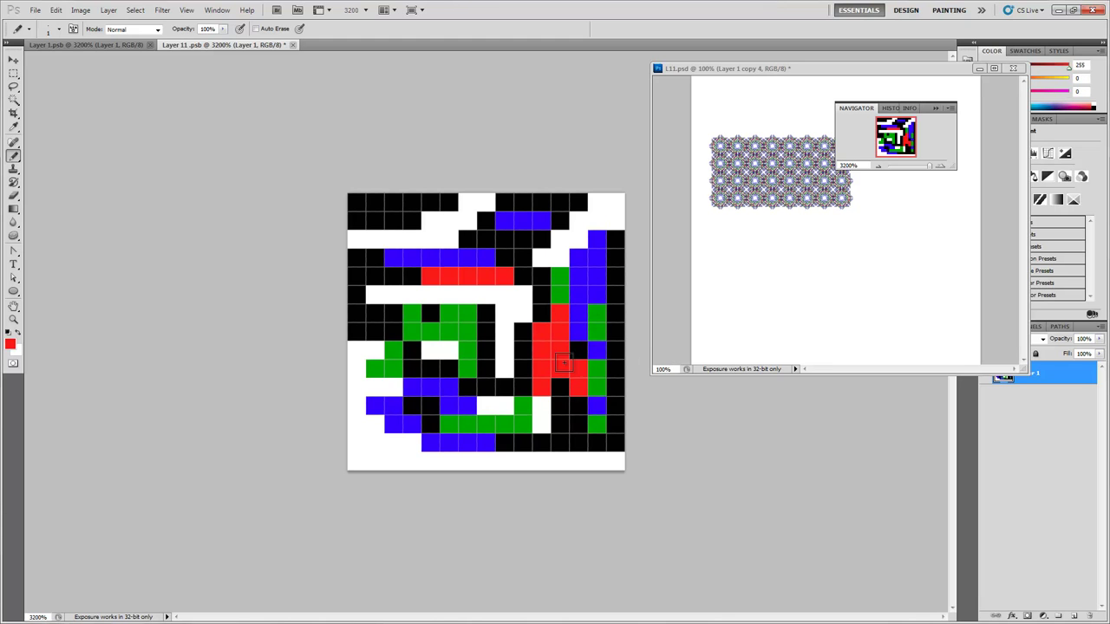
pyautogui.keyDown('alt'); pyautogui.click(591, 343); pyautogui.keyUp('alt')
pyautogui.click(560, 349)
pyautogui.click(541, 368)
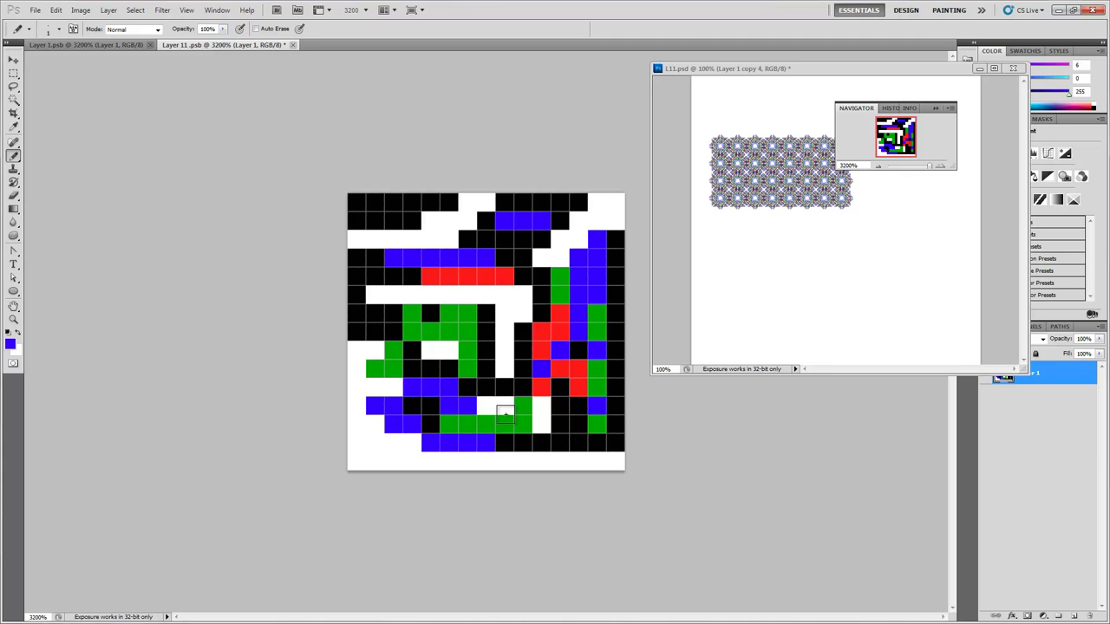
# - Sample red and scatter single red pixels through the upper blue bar and the lower-left strokes
pyautogui.keyDown('alt'); pyautogui.click(438, 276); pyautogui.keyUp('alt')
pyautogui.click(449, 257)
pyautogui.click(412, 257)
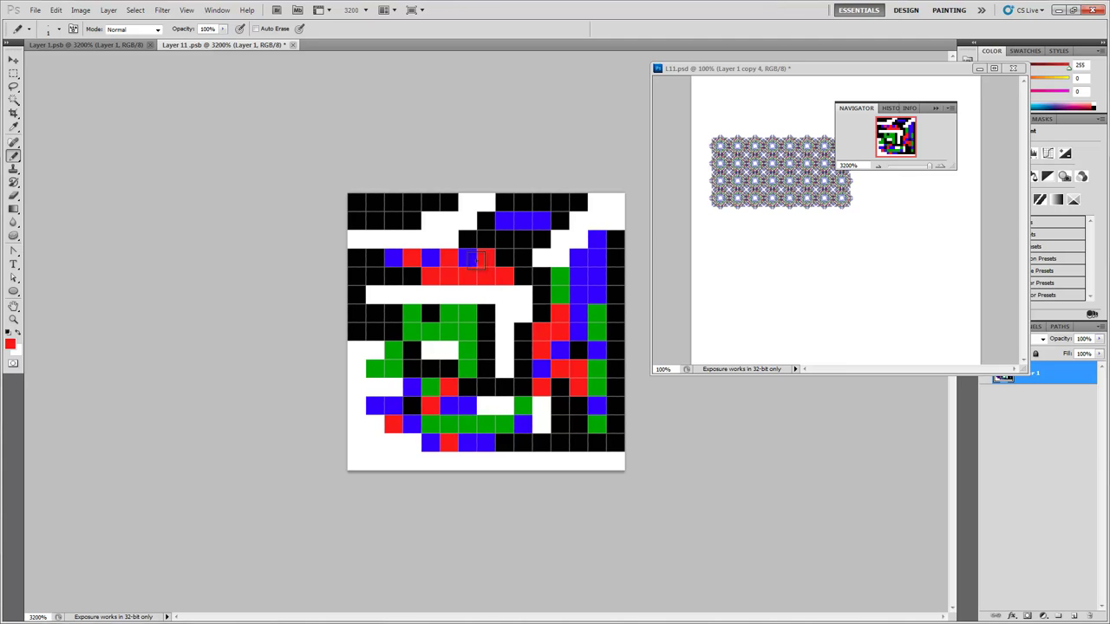
# - Sample green and place single green pixels in the red bar, the top blue bar and the upper-right blue area
pyautogui.keyDown('alt'); pyautogui.click(446, 328); pyautogui.keyUp('alt')
pyautogui.click(467, 276)
pyautogui.click(430, 276)
pyautogui.click(503, 275)
pyautogui.click(522, 221)
pyautogui.click(597, 289)
pyautogui.click(578, 257)
# - Add sampled blue pixels to the red block and sampled red pixels to the blue area above it
pyautogui.keyDown('alt'); pyautogui.click(578, 313); pyautogui.keyUp('alt')
pyautogui.click(560, 331)
pyautogui.click(541, 350)
pyautogui.keyDown('alt'); pyautogui.click(570, 365); pyautogui.keyUp('alt')
pyautogui.click(578, 294)
pyautogui.click(597, 276)
# - Place single red pixels in and below the green hooked stroke around the white square
pyautogui.click(448, 330)
pyautogui.click(412, 312)
pyautogui.click(449, 368)
pyautogui.click(473, 316)
# - Sample blue and add blue pixels to the green hooked stroke and around the red block on the right
pyautogui.keyDown('alt'); pyautogui.click(475, 258); pyautogui.keyUp('alt')
pyautogui.click(467, 349)
pyautogui.click(448, 330)
pyautogui.click(430, 331)
pyautogui.click(559, 313)
pyautogui.click(522, 350)
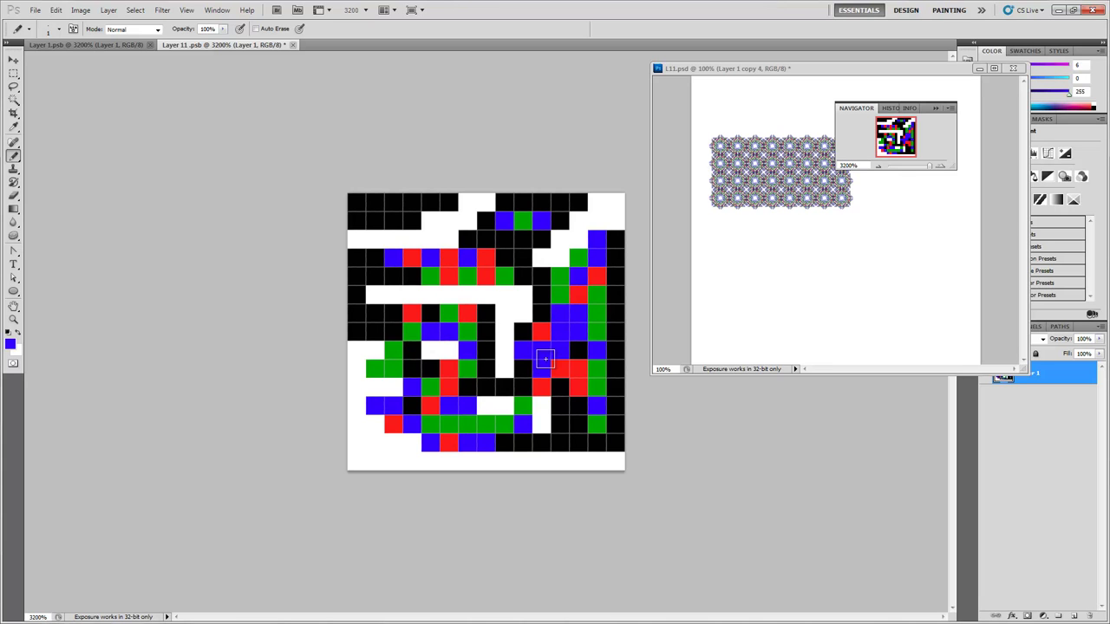
# - Sample green, add green pixels beneath the blue and red block on the right, and save the tile
pyautogui.keyDown('alt'); pyautogui.click(598, 323); pyautogui.keyUp('alt')
pyautogui.click(541, 387)
pyautogui.click(559, 387)
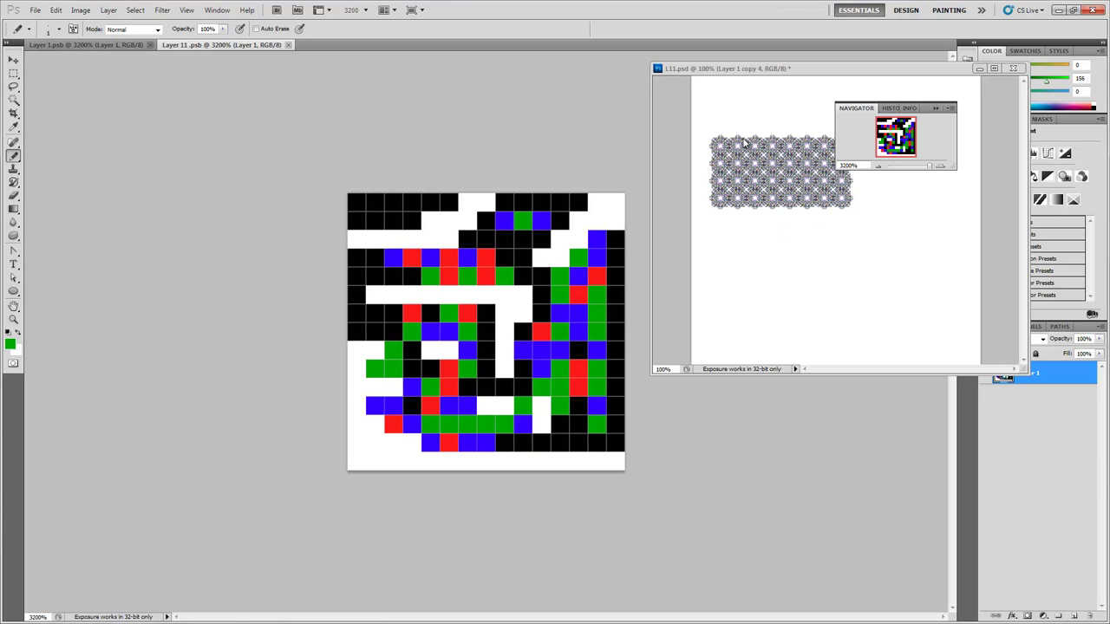
# - Make the pattern document active with the Zoom tool to inspect the recoloured pattern
pyautogui.press('z')
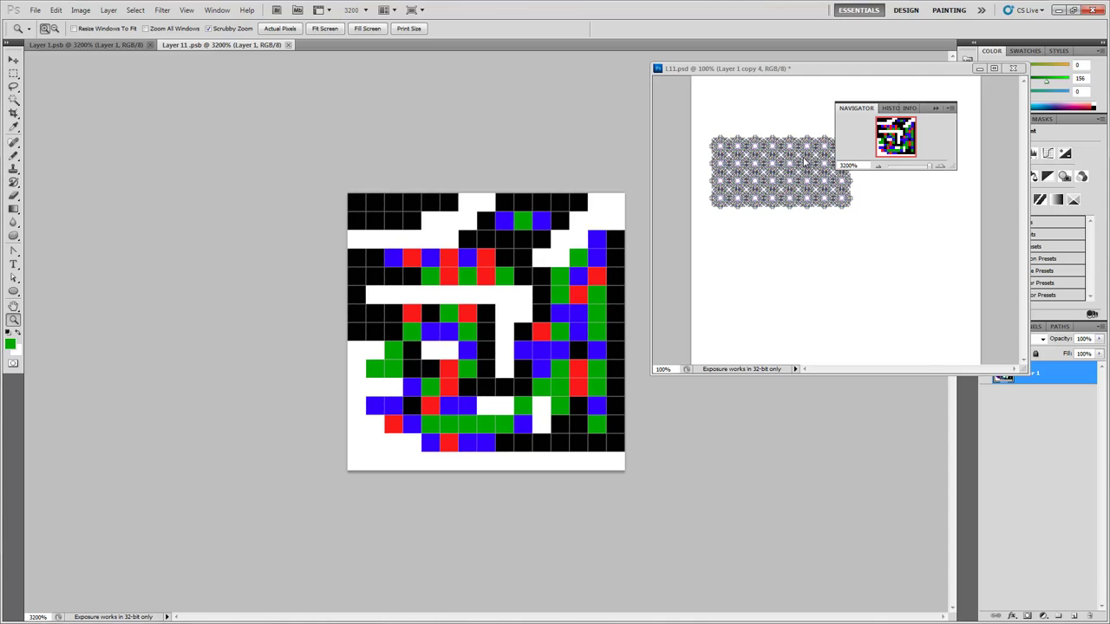
pyautogui.moveTo(800, 164); pyautogui.dragTo(770, 181)
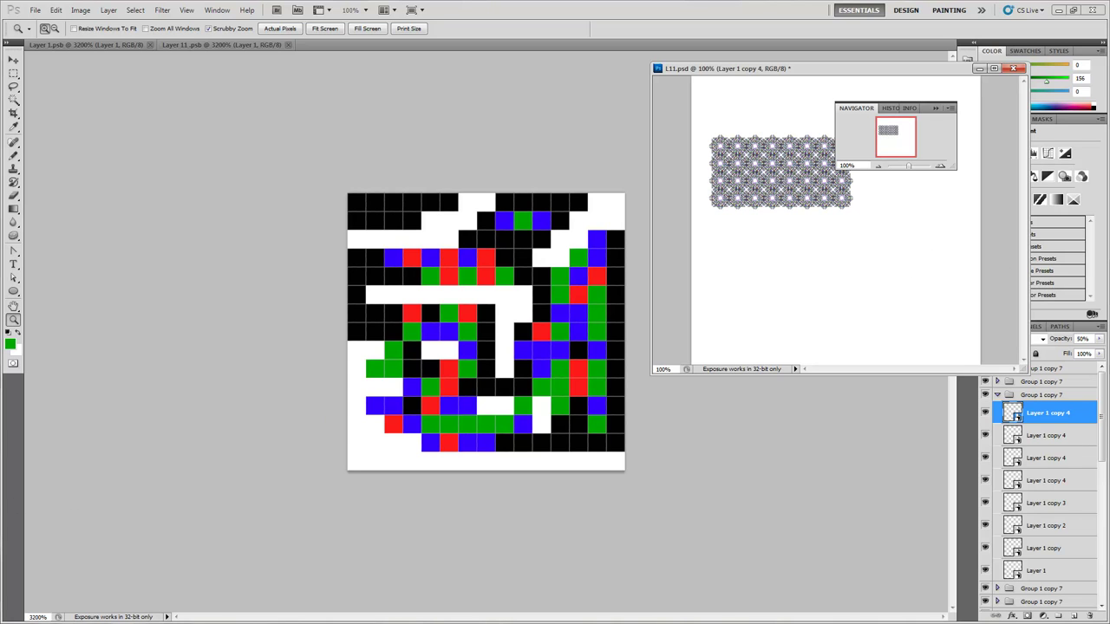